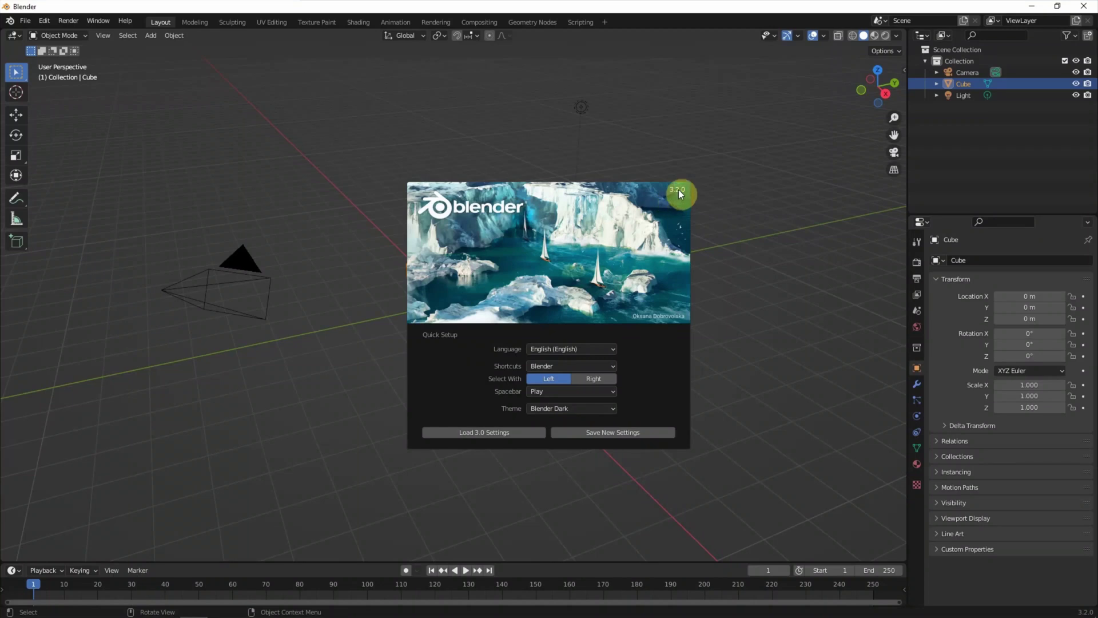
# Dismiss the splash screen and delete the default camera, cube and light
pyautogui.click(692, 87)
pyautogui.moveTo(691, 87); pyautogui.dragTo(115, 428)
pyautogui.press('Delete')
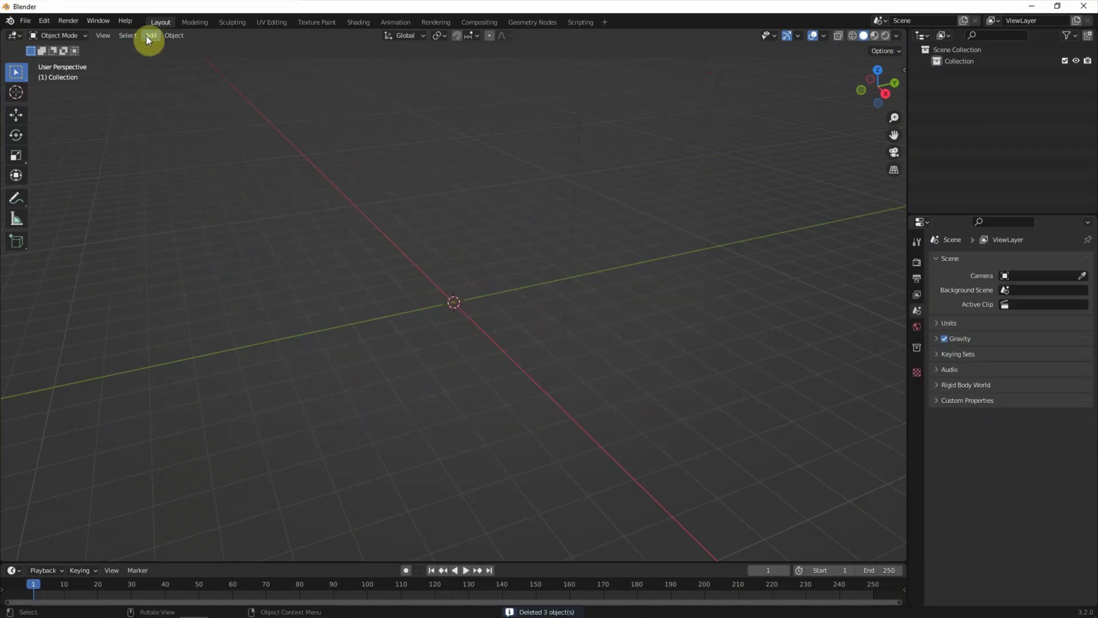
# Add a cylinder mesh reduced to 8 vertices
pyautogui.click(150, 36)
pyautogui.click(275, 107)
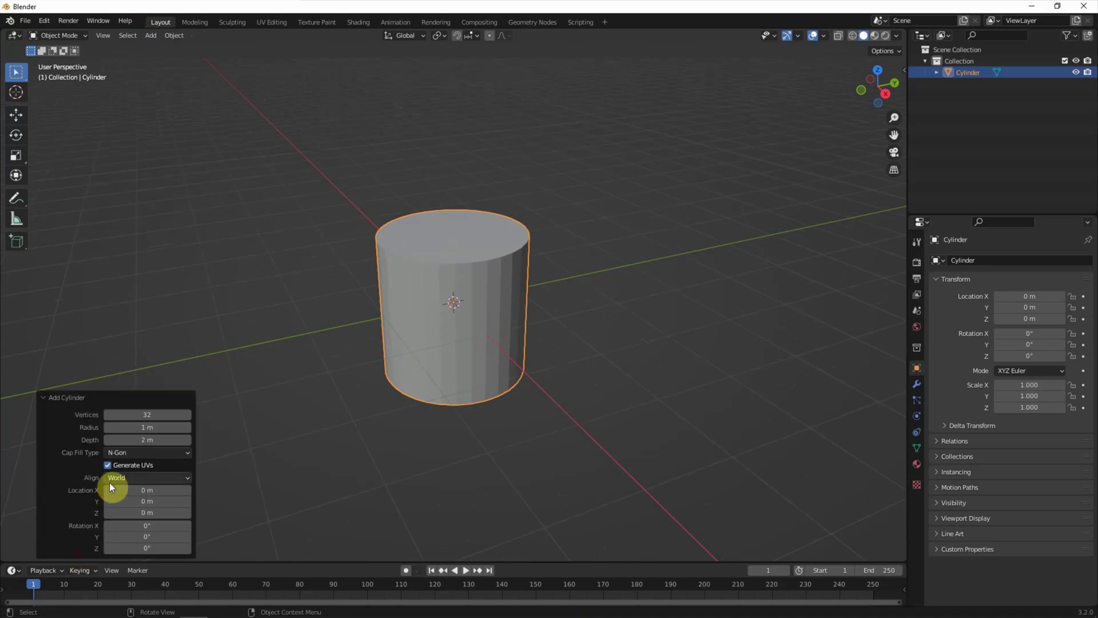
pyautogui.moveTo(166, 414); pyautogui.dragTo(186, 413)
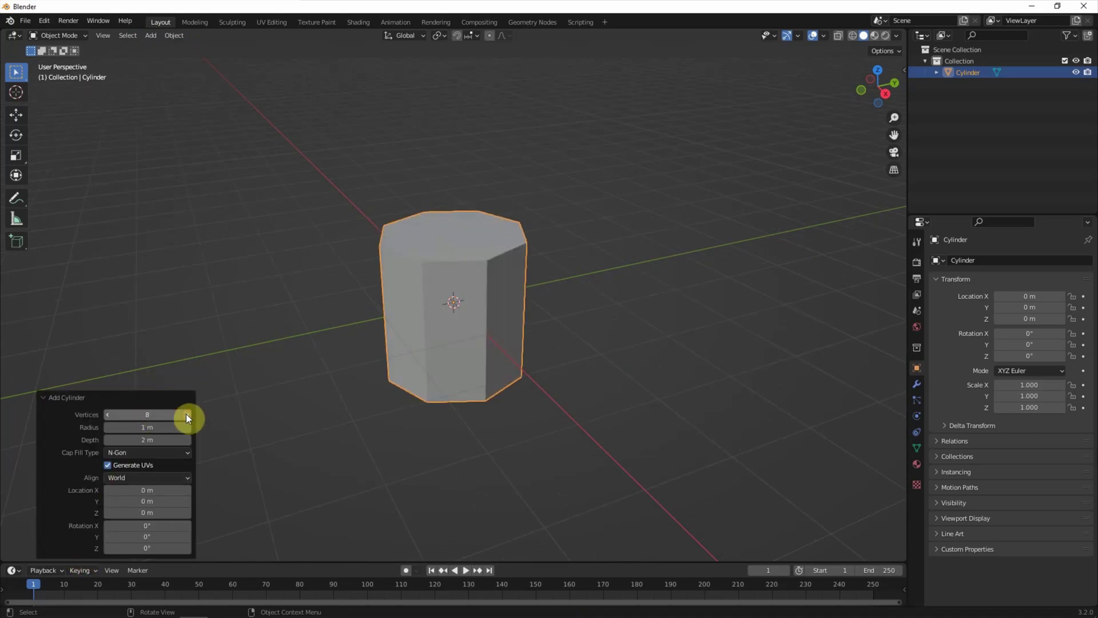
# Turn on X-ray and switch the cylinder into Edit Mode
pyautogui.hotkey('alt', 'z')
pyautogui.moveTo(764, 229); pyautogui.dragTo(635, 230, button='middle')
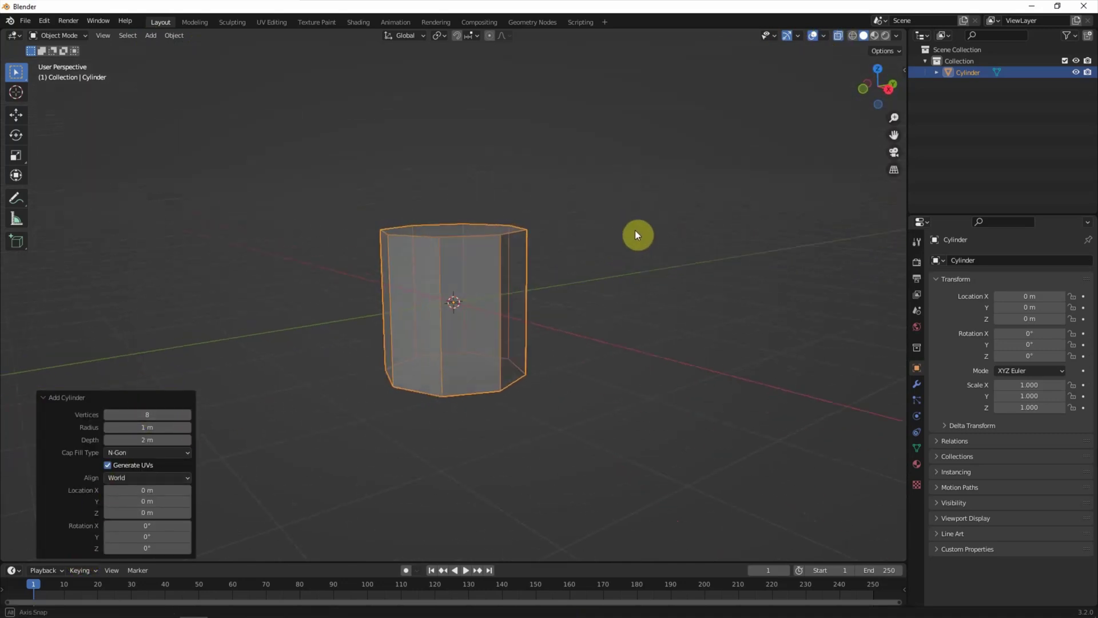
pyautogui.scroll(2, 417, 169)
pyautogui.click(57, 35)
pyautogui.click(54, 69)
pyautogui.moveTo(194, 166)
pyautogui.mouseDown(button='middle')
pyautogui.moveTo(206, 181)
pyautogui.moveTo(193, 169)
pyautogui.mouseUp(button='middle')
# Bevel the prism's ring of vertical edges at 0.05 m width
pyautogui.press('2')
pyautogui.keyDown('ctrl'); pyautogui.keyDown('alt'); pyautogui.click(331, 274); pyautogui.keyUp('alt'); pyautogui.keyUp('ctrl')
pyautogui.moveTo(331, 274); pyautogui.dragTo(228, 49, button='middle')
pyautogui.click(260, 36)
pyautogui.click(269, 60)
pyautogui.click(213, 312)
pyautogui.click(187, 375)
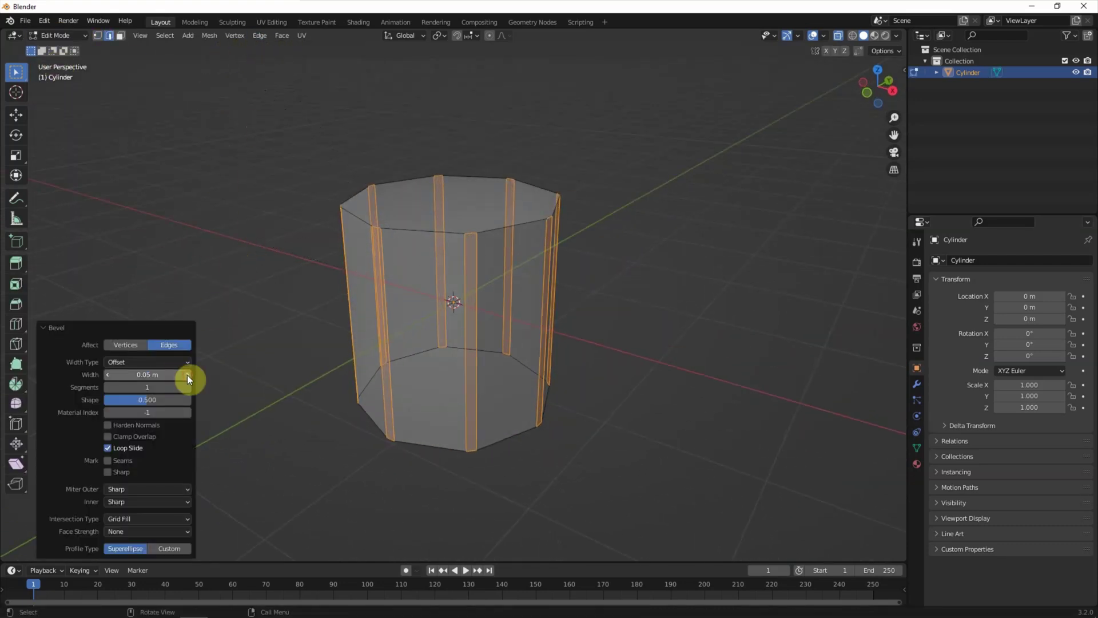
pyautogui.click(299, 301)
# Add a single vertical loop cut along the prism's side
pyautogui.click(16, 324)
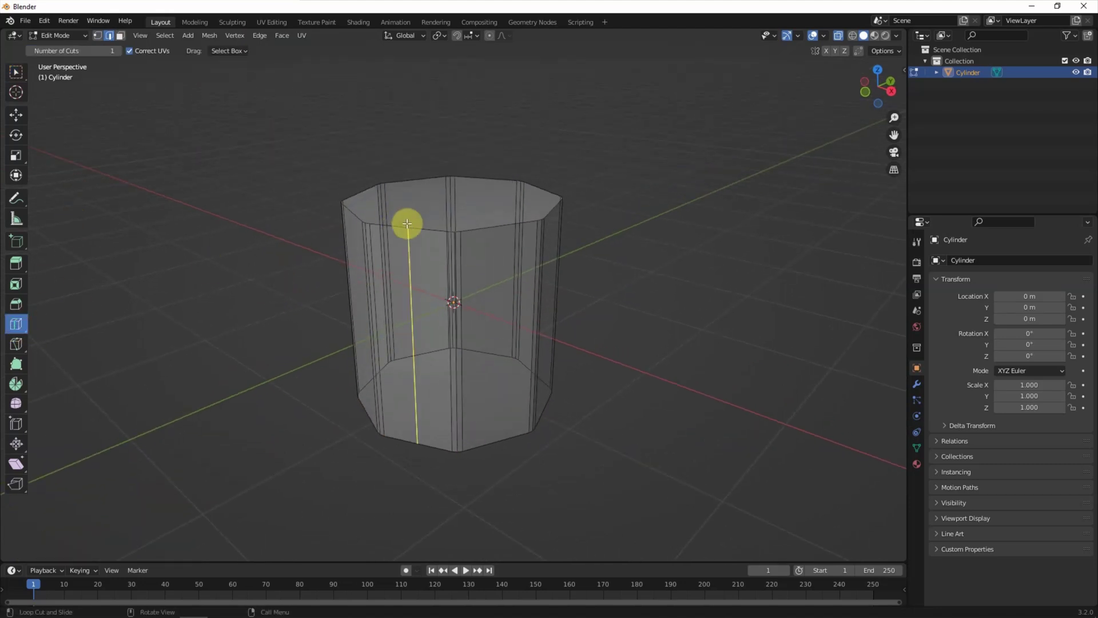
pyautogui.click(488, 223)
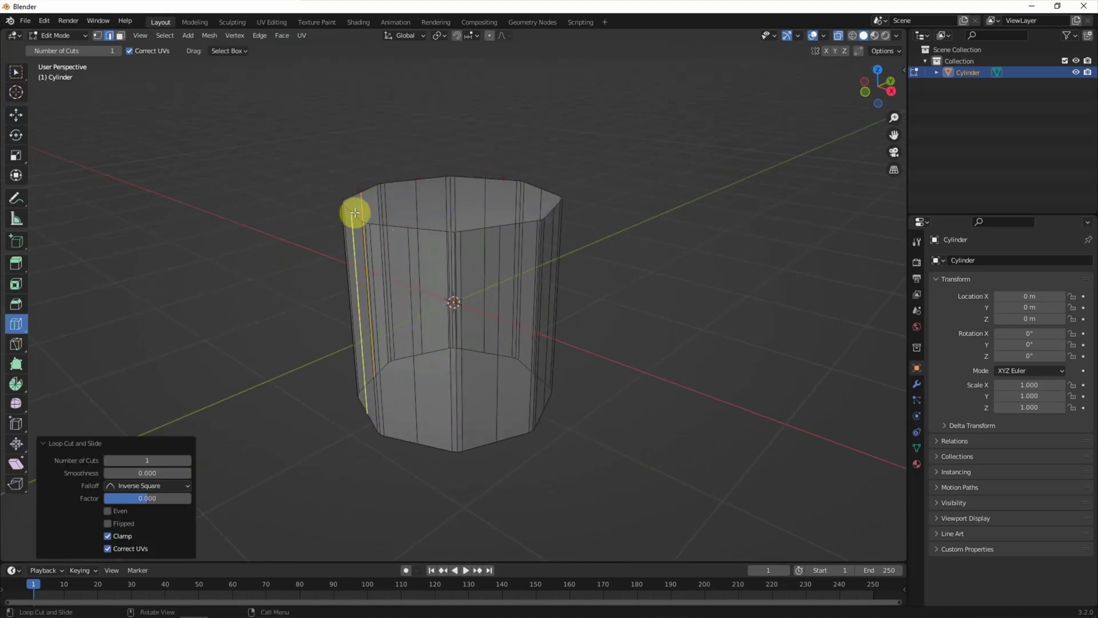
pyautogui.click(858, 93)
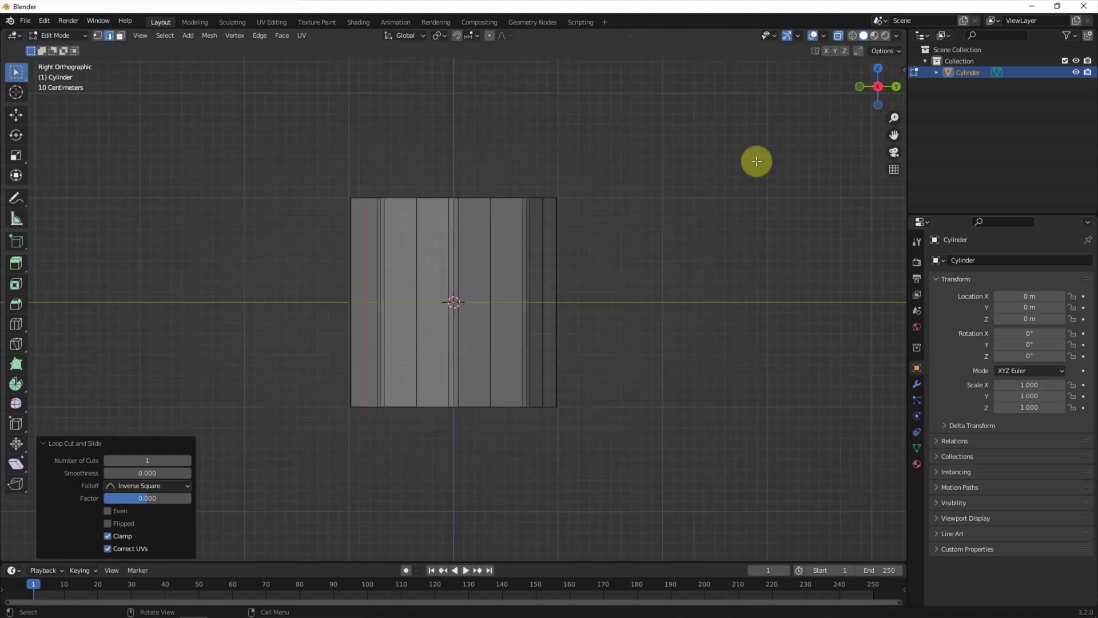
# Scale the bottom vertex ring to 0.8533 so the prism tapers toward its base
pyautogui.click(97, 36)
pyautogui.moveTo(255, 155); pyautogui.dragTo(645, 467)
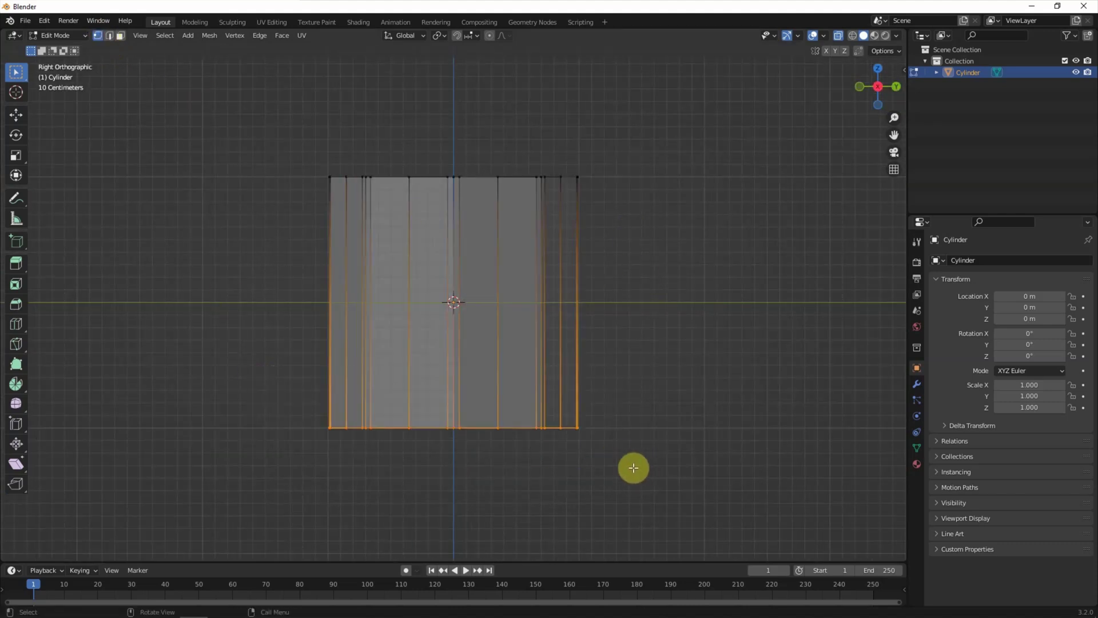
pyautogui.hotkey('shift', 'space')
pyautogui.press('s')
pyautogui.moveTo(471, 436); pyautogui.dragTo(479, 439)
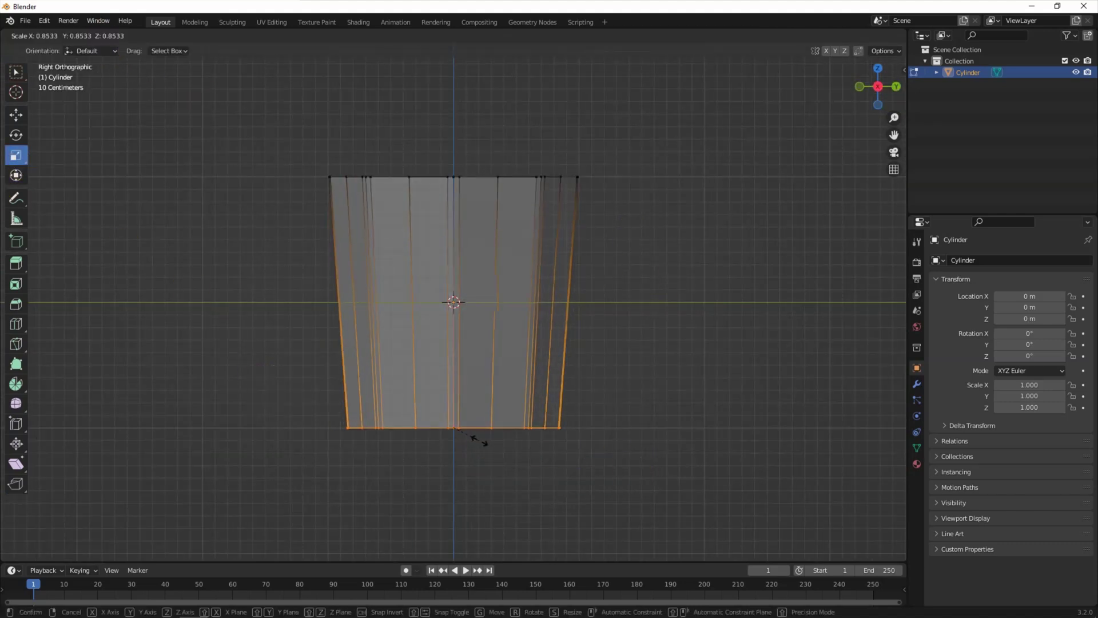
pyautogui.click(661, 375)
pyautogui.moveTo(661, 375); pyautogui.dragTo(654, 381, button='middle')
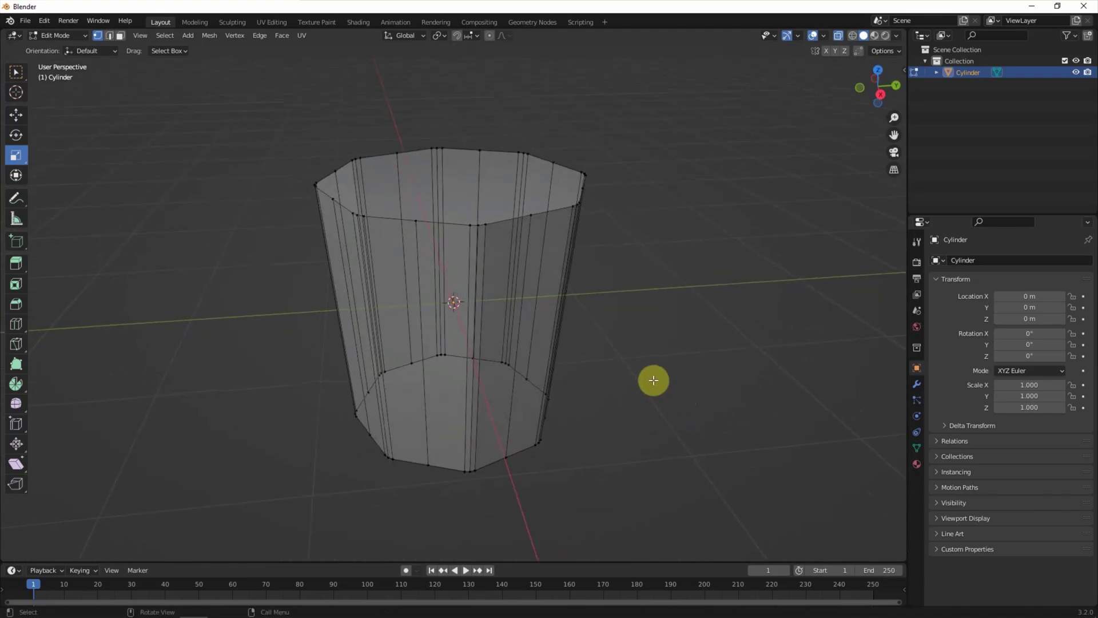
pyautogui.click(457, 174)
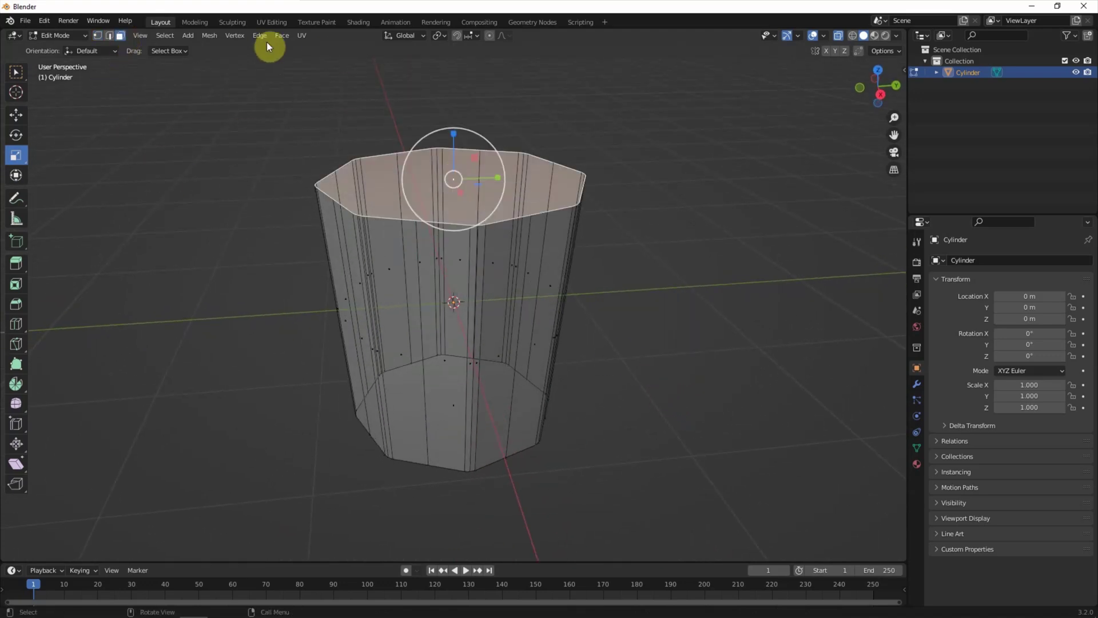
# Extrude the cup's top face upward
pyautogui.press('e')
pyautogui.click(289, 529)
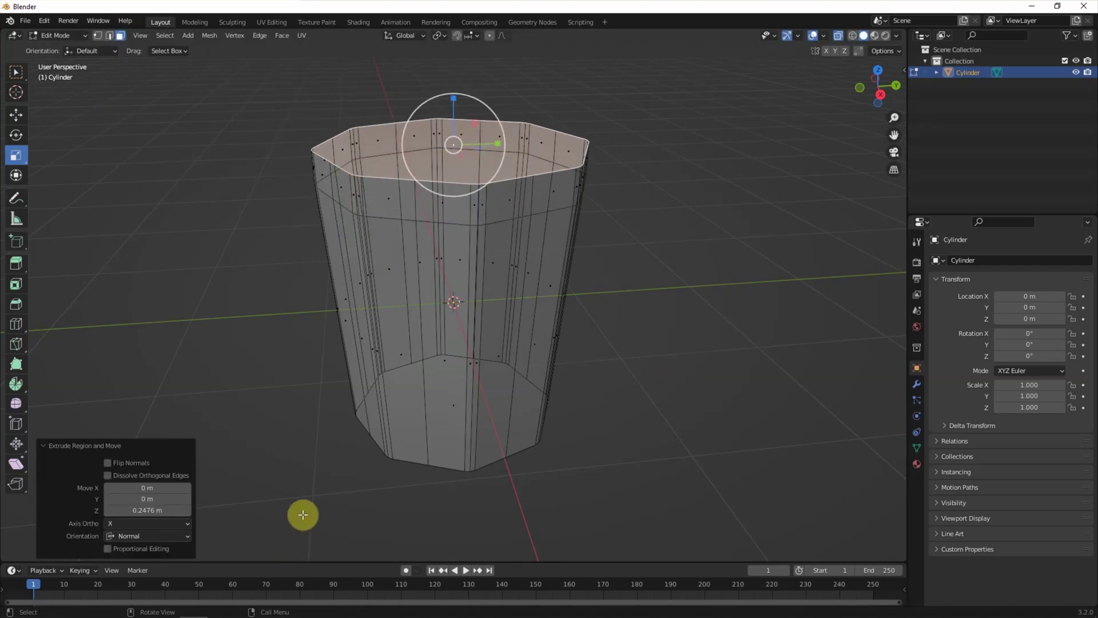
pyautogui.click(271, 281)
pyautogui.moveTo(271, 281); pyautogui.dragTo(189, 97, button='middle')
pyautogui.scroll(1, 265, 140)
# Set transform orientation to Normal and shrink the first top-rim edge to 0.5
pyautogui.click(433, 173)
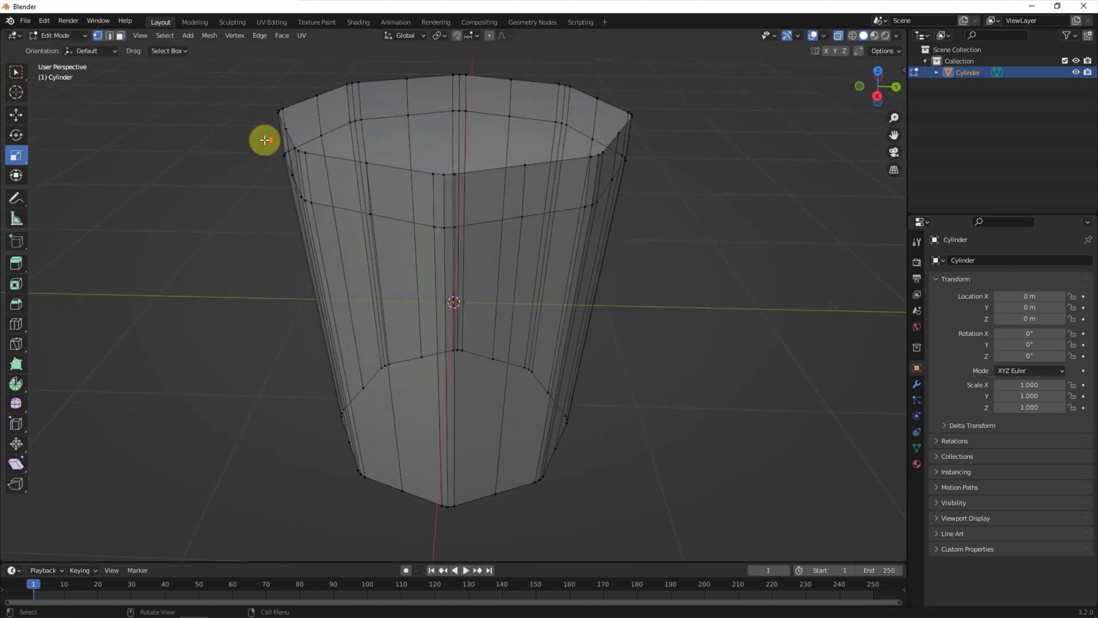
pyautogui.keyDown('shift'); pyautogui.click(305, 153); pyautogui.keyUp('shift')
pyautogui.click(108, 50)
pyautogui.click(97, 105)
pyautogui.moveTo(329, 156); pyautogui.dragTo(344, 160)
pyautogui.click(123, 512)
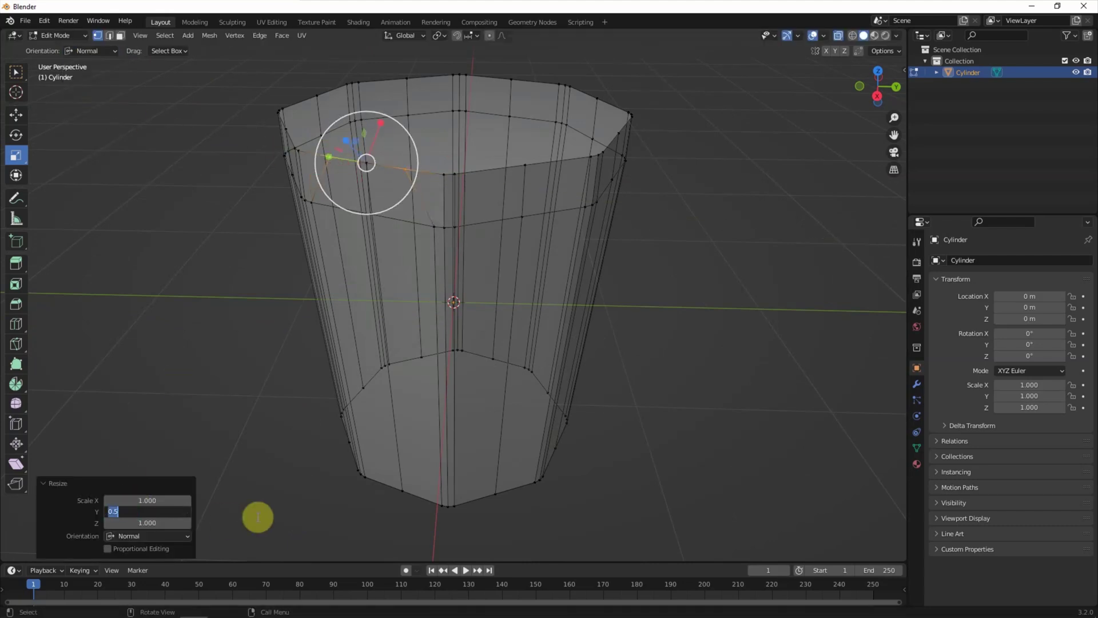
pyautogui.press('Return')
# Shrink the next two top-rim edges along their normals
pyautogui.click(255, 444)
pyautogui.moveTo(255, 444); pyautogui.dragTo(427, 177, button='middle')
pyautogui.click(430, 174)
pyautogui.keyDown('shift'); pyautogui.click(560, 162); pyautogui.keyUp('shift')
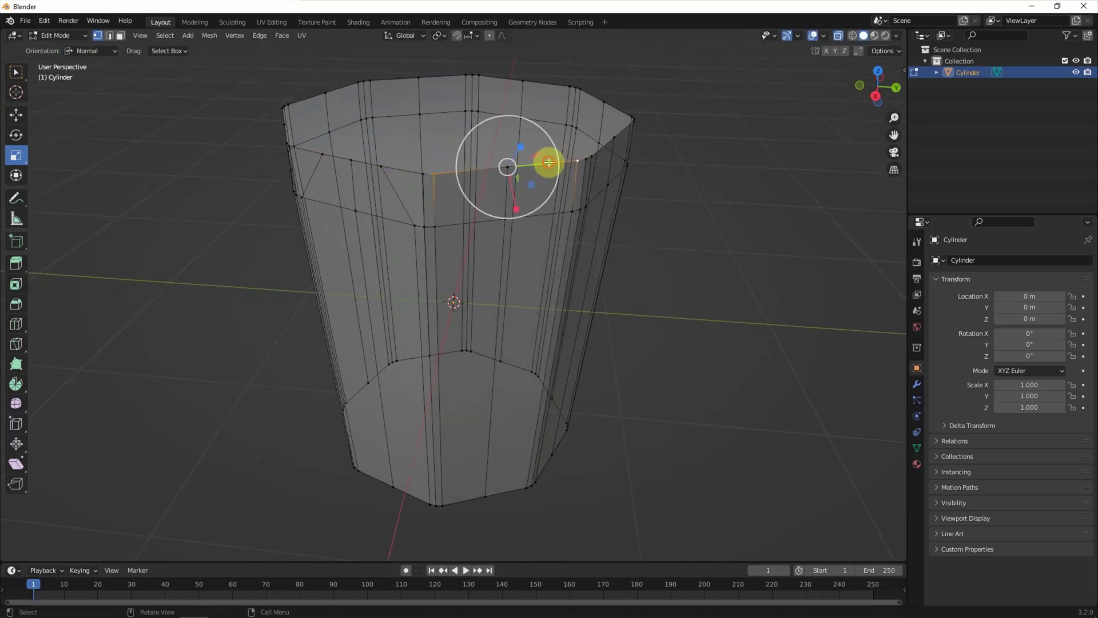
pyautogui.moveTo(549, 162); pyautogui.dragTo(543, 166)
pyautogui.click(166, 507)
pyautogui.press('Return')
pyautogui.moveTo(627, 314)
pyautogui.mouseDown(button='middle')
pyautogui.moveTo(473, 201)
pyautogui.moveTo(490, 260)
pyautogui.mouseUp(button='middle')
pyautogui.moveTo(574, 178); pyautogui.dragTo(563, 181)
pyautogui.click(172, 507)
pyautogui.press('Return')
# Shrink two more top-rim edges around the cup
pyautogui.moveTo(400, 343); pyautogui.dragTo(544, 297, button='middle')
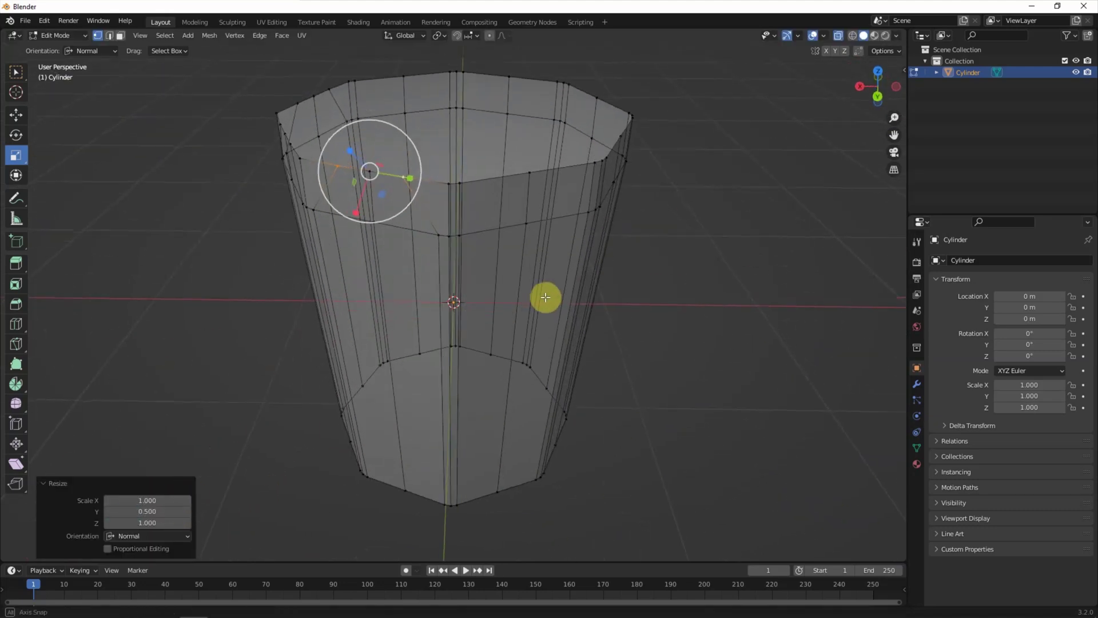
pyautogui.click(593, 162)
pyautogui.keyDown('shift'); pyautogui.click(498, 179); pyautogui.keyUp('shift')
pyautogui.moveTo(487, 179); pyautogui.dragTo(506, 177)
pyautogui.click(149, 510)
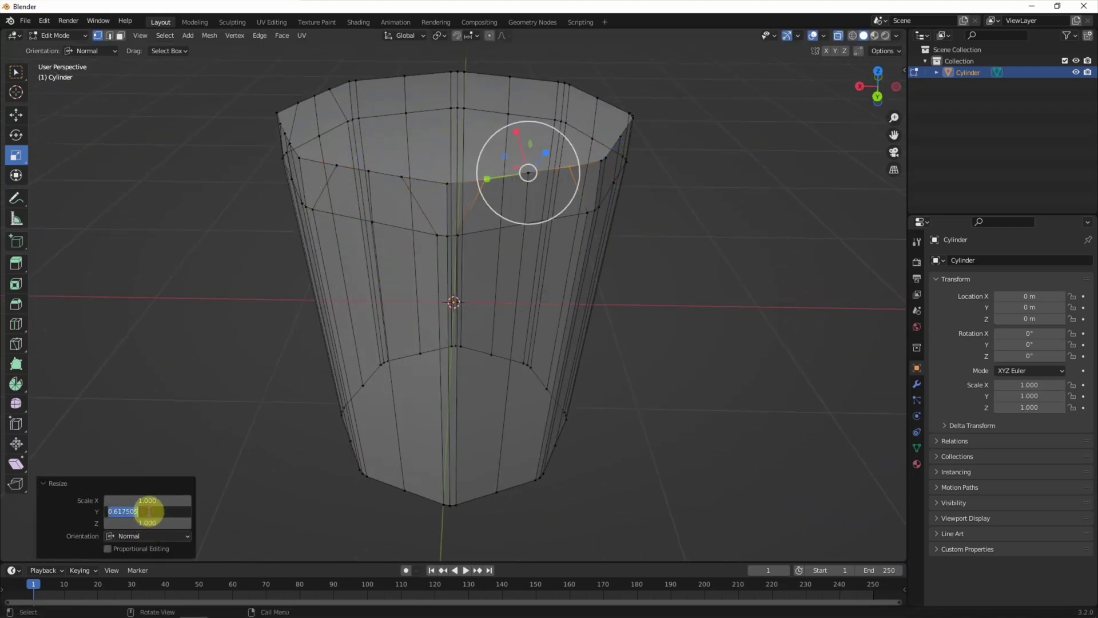
pyautogui.moveTo(320, 434); pyautogui.dragTo(441, 229, button='middle')
pyautogui.click(441, 229)
pyautogui.keyDown('shift'); pyautogui.click(580, 204); pyautogui.keyUp('shift')
pyautogui.moveTo(580, 205); pyautogui.dragTo(540, 217)
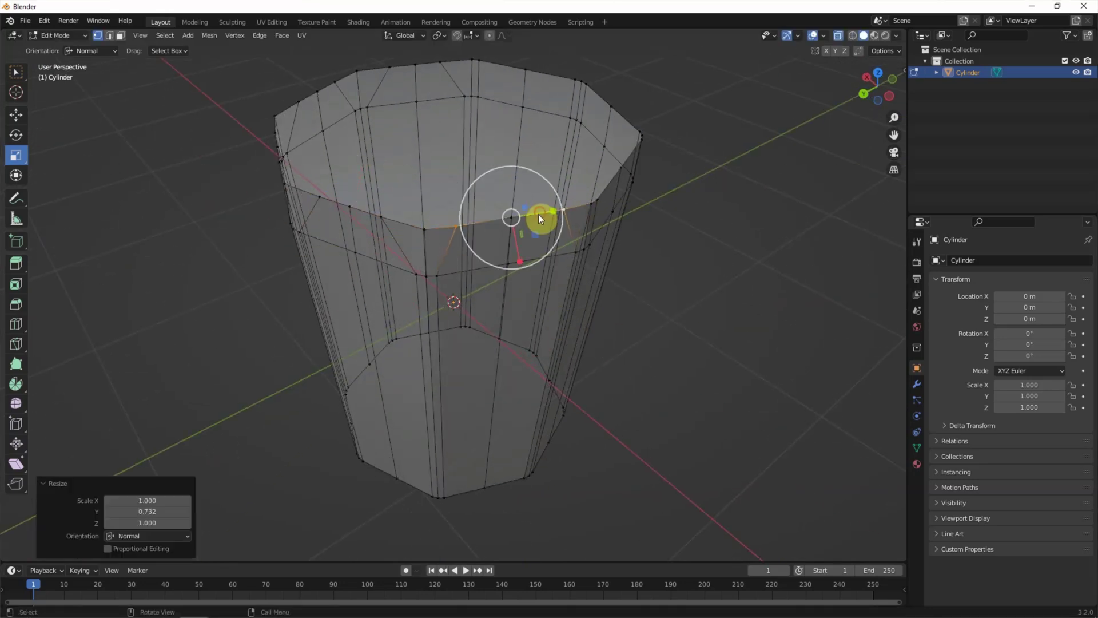
# Shrink another top-rim edge to a scale of 0.6
pyautogui.moveTo(679, 218); pyautogui.dragTo(510, 204, button='middle')
pyautogui.click(510, 204)
pyautogui.keyDown('shift'); pyautogui.click(599, 174); pyautogui.keyUp('shift')
pyautogui.moveTo(589, 179); pyautogui.dragTo(607, 189)
pyautogui.moveTo(606, 189)
pyautogui.mouseDown(button='middle')
pyautogui.moveTo(650, 231)
pyautogui.moveTo(223, 464)
pyautogui.mouseUp(button='middle')
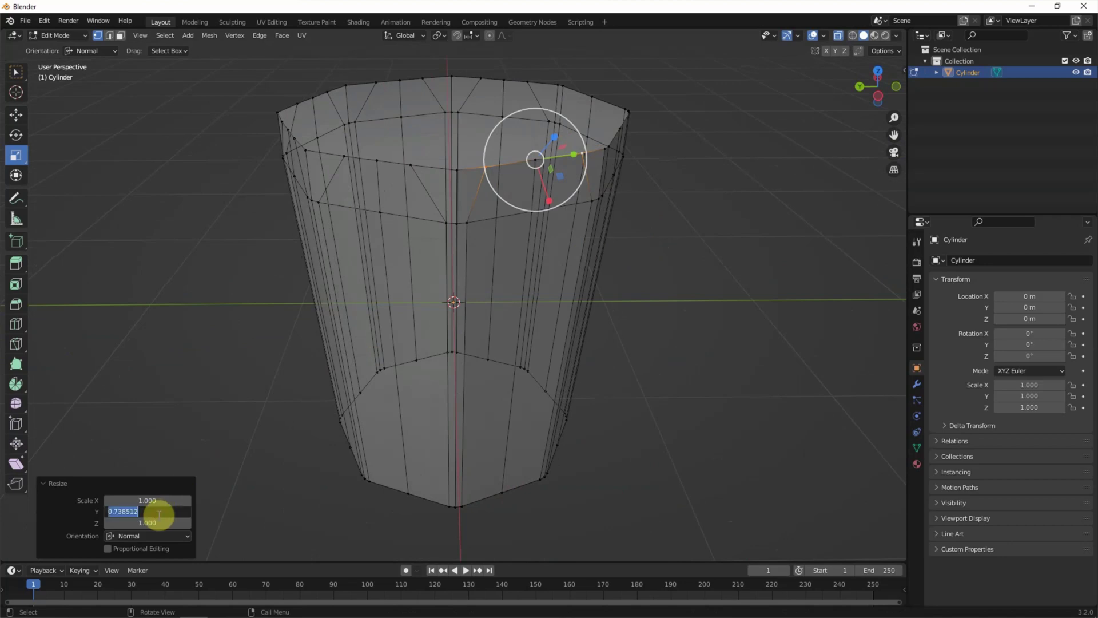
pyautogui.write('0.6')
pyautogui.press('Return')
# Shrink one more top-rim edge, then select the full top rim loop
pyautogui.moveTo(610, 294); pyautogui.dragTo(568, 179, button='middle')
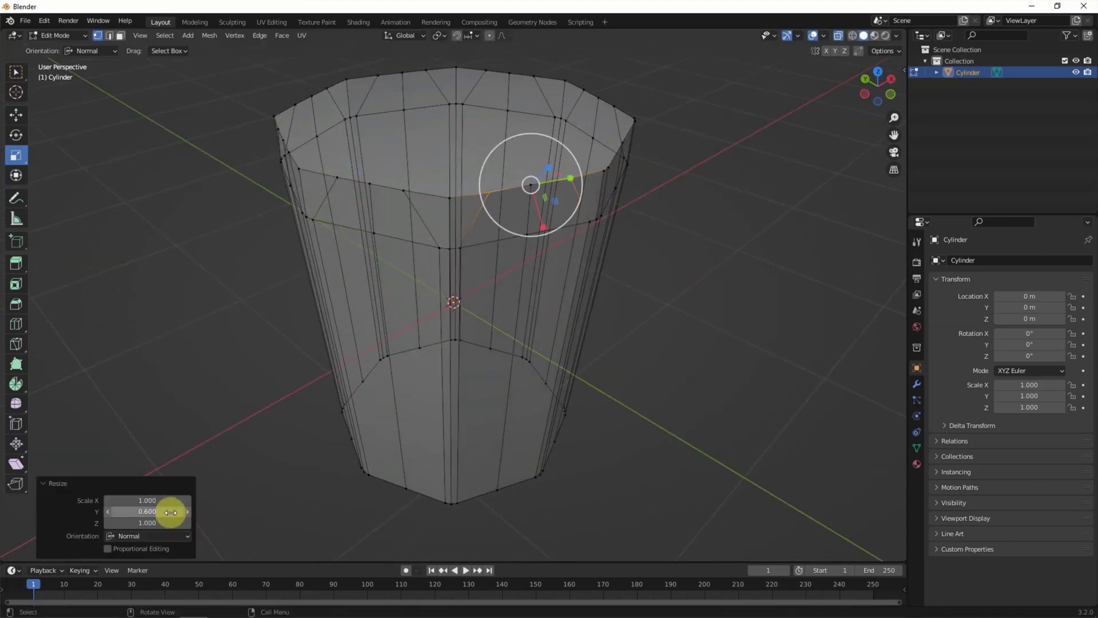
pyautogui.moveTo(545, 342); pyautogui.dragTo(466, 183, button='middle')
pyautogui.click(466, 183)
pyautogui.click(599, 147)
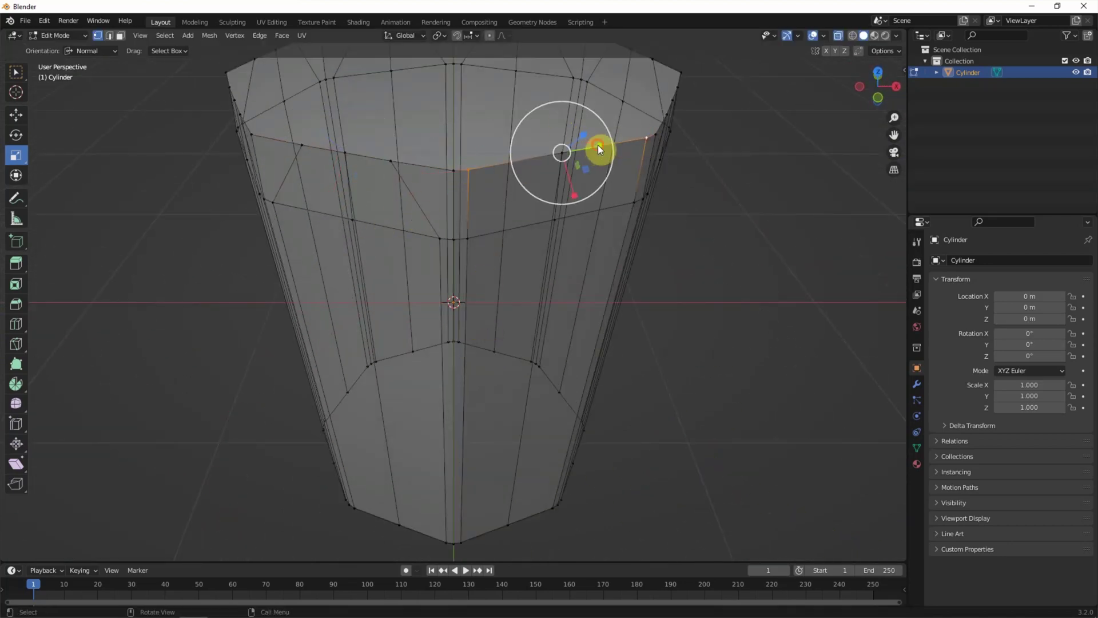
pyautogui.hotkey('shift', 'r')
pyautogui.moveTo(154, 512); pyautogui.dragTo(168, 511)
pyautogui.moveTo(215, 473)
pyautogui.mouseDown(button='middle')
pyautogui.moveTo(331, 372)
pyautogui.moveTo(326, 183)
pyautogui.mouseUp(button='middle')
pyautogui.keyDown('alt'); pyautogui.click(594, 149); pyautogui.keyUp('alt')
# Round the top rim loop into a circle
pyautogui.click(212, 36)
pyautogui.moveTo(245, 48)
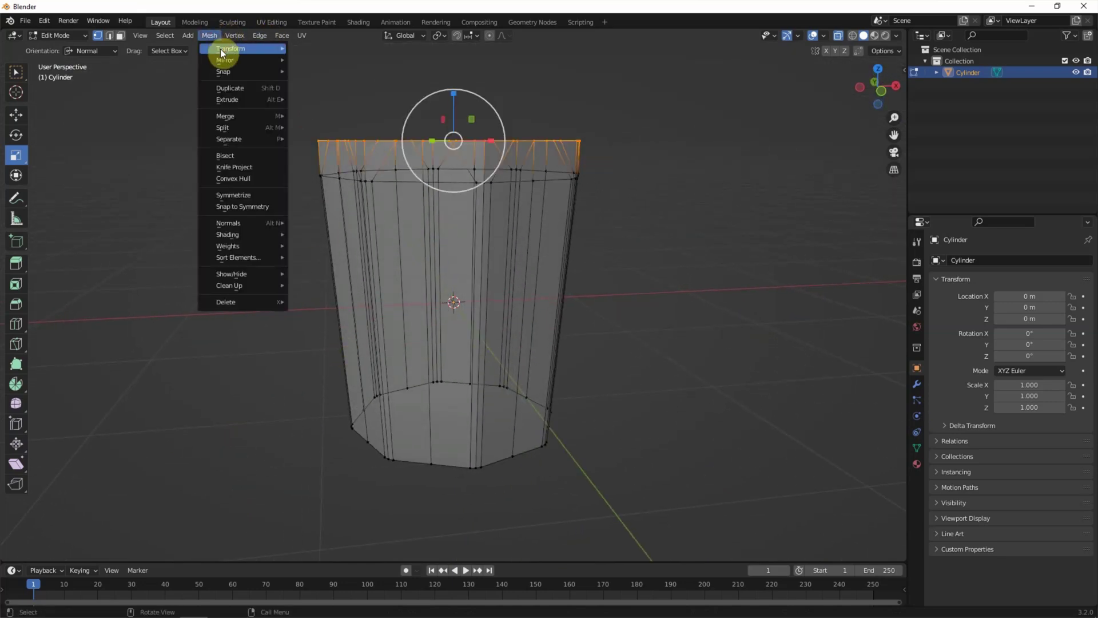
pyautogui.click(338, 87)
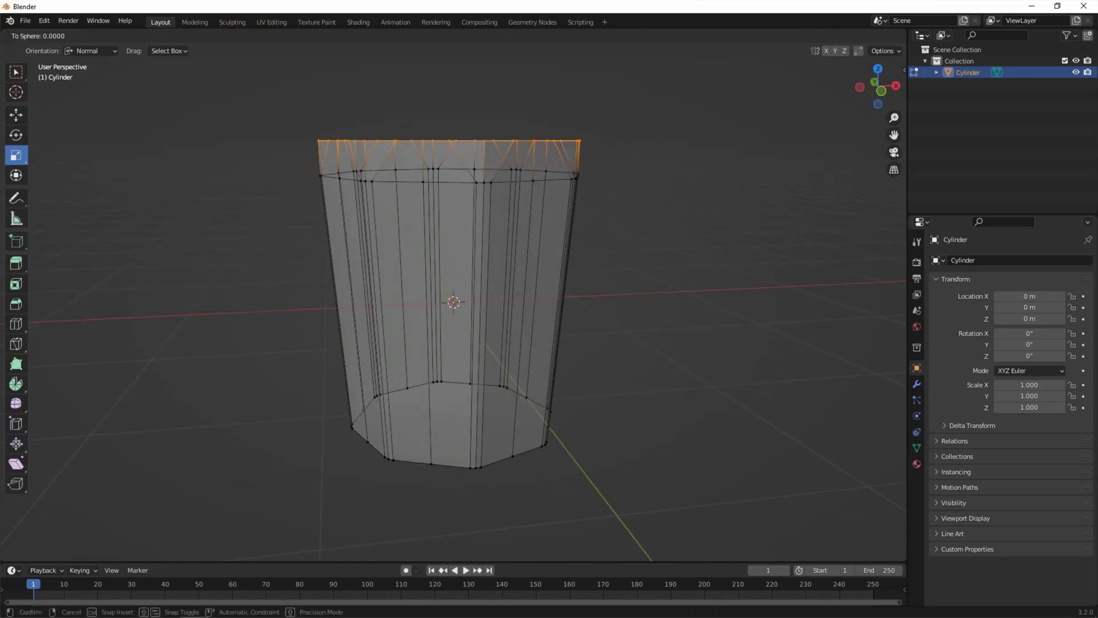
pyautogui.click(650, 116)
pyautogui.moveTo(651, 116); pyautogui.dragTo(637, 162, button='middle')
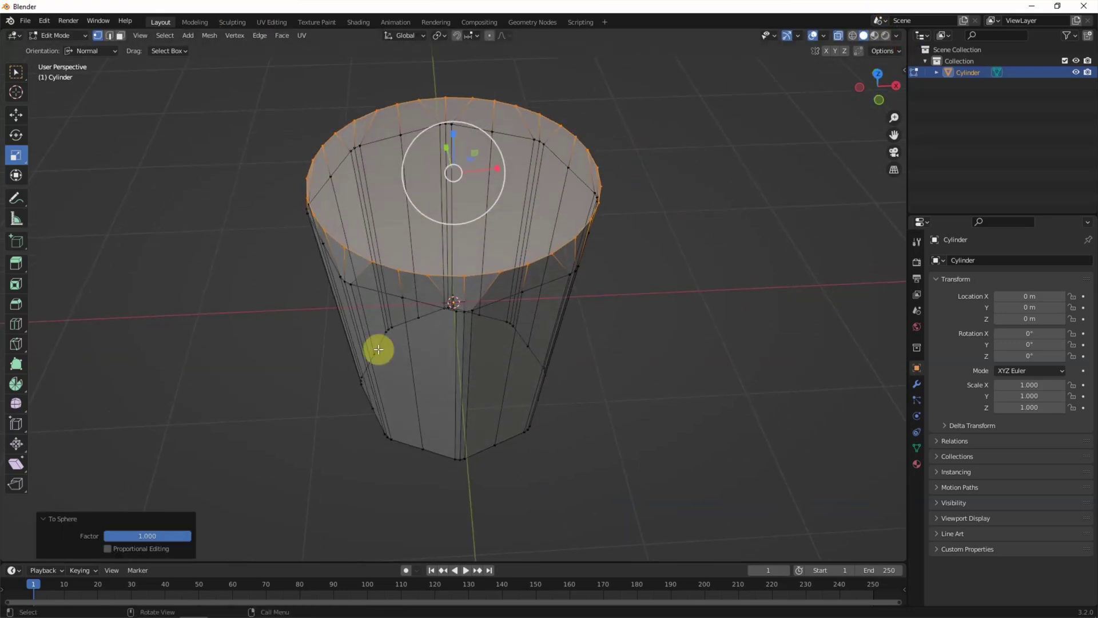
# Scale the top rim slightly outward in the right-side view
pyautogui.click(309, 434)
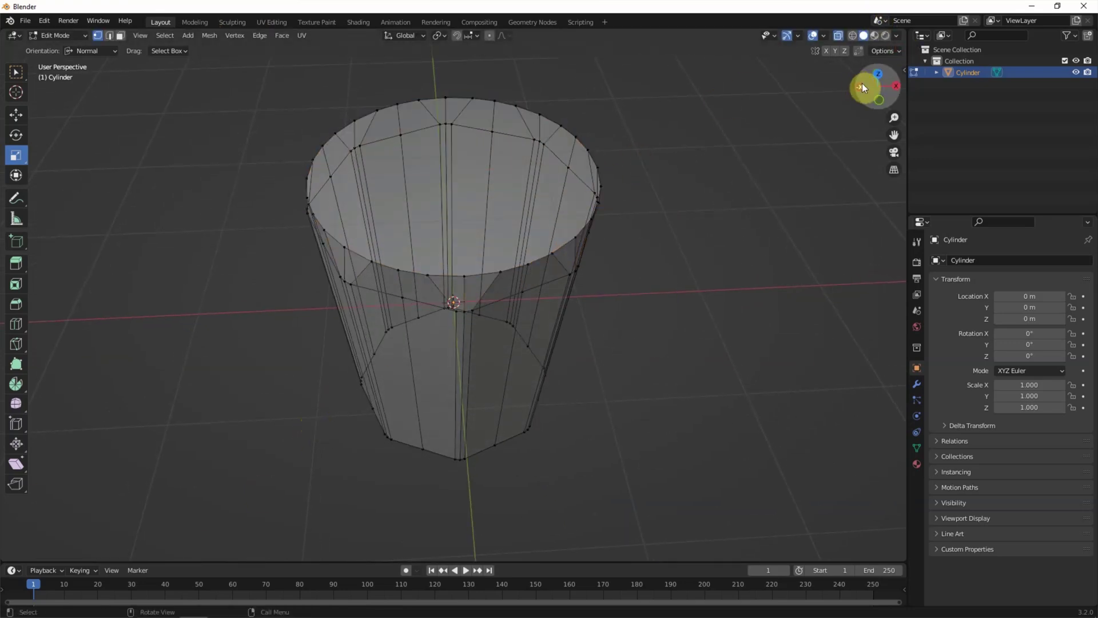
pyautogui.click(865, 88)
pyautogui.hotkey('ctrl', 'z')
pyautogui.press('s')
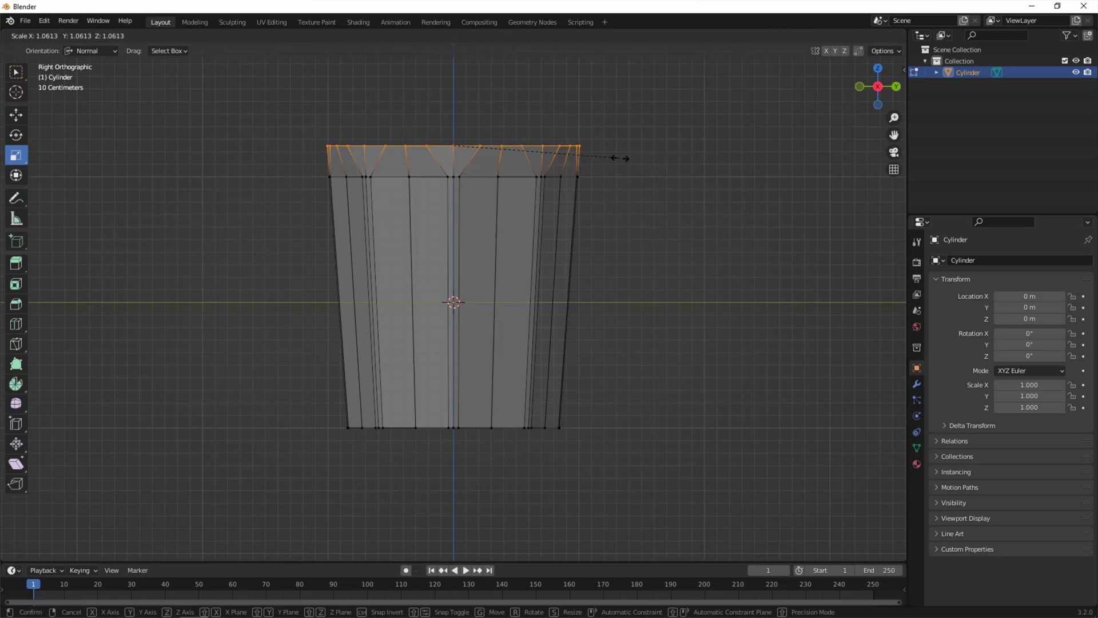
pyautogui.click(626, 163)
pyautogui.moveTo(634, 171)
pyautogui.mouseDown(button='middle')
pyautogui.moveTo(625, 208)
pyautogui.moveTo(145, 54)
pyautogui.moveTo(170, 112)
pyautogui.mouseUp(button='middle')
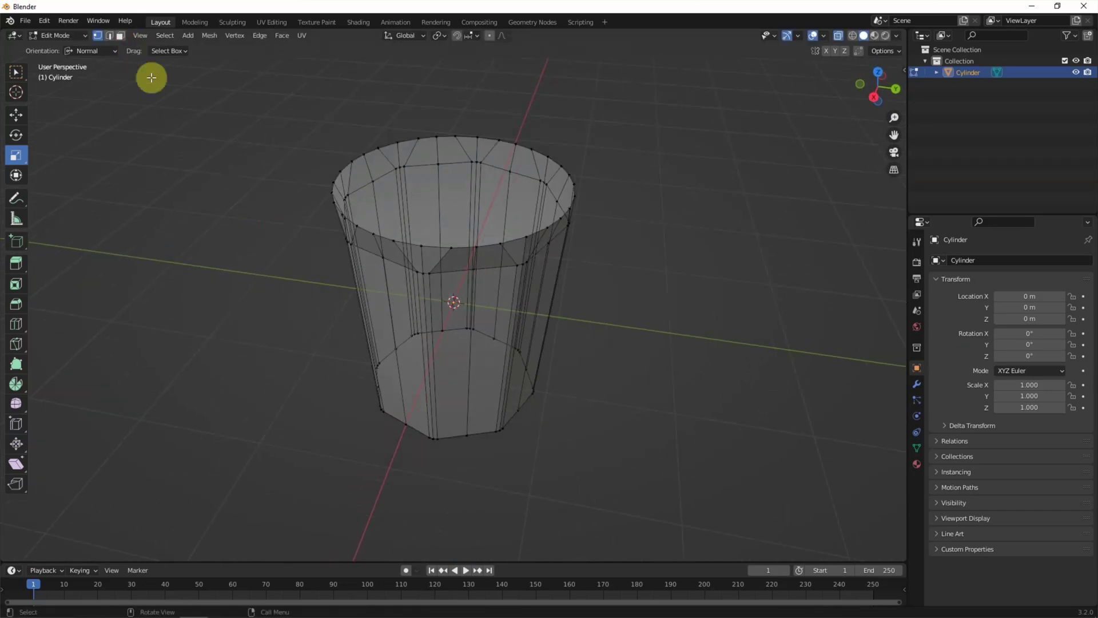
# Extrude the top cap up 0.4721 m and flare its upper edge slightly wider
pyautogui.click(422, 182)
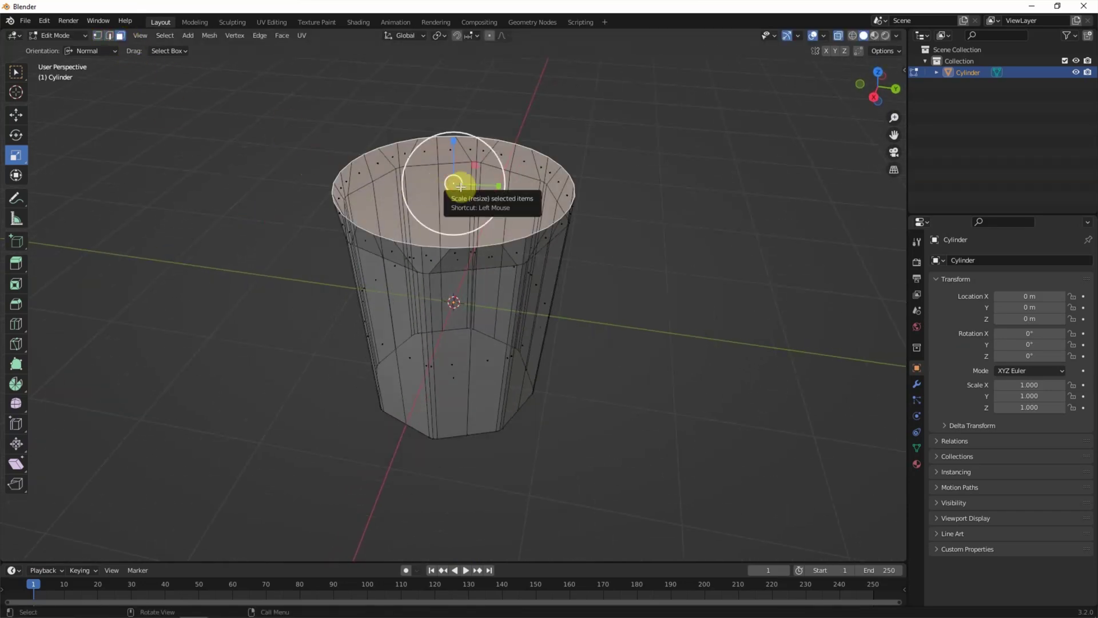
pyautogui.hotkey('alt', 'e')
pyautogui.click(294, 50)
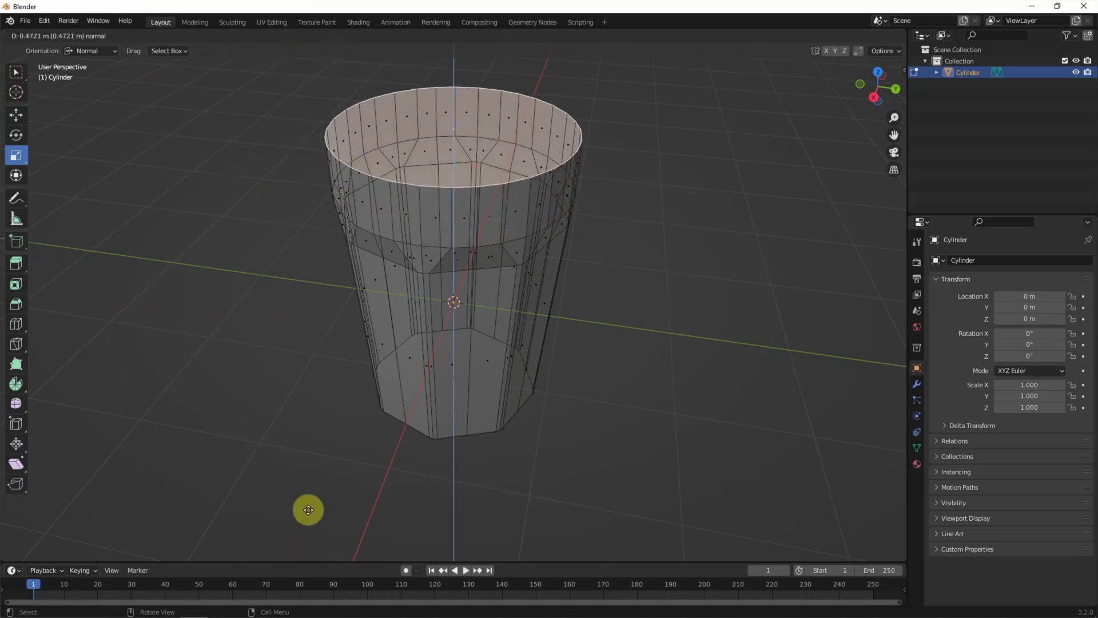
pyautogui.click(318, 496)
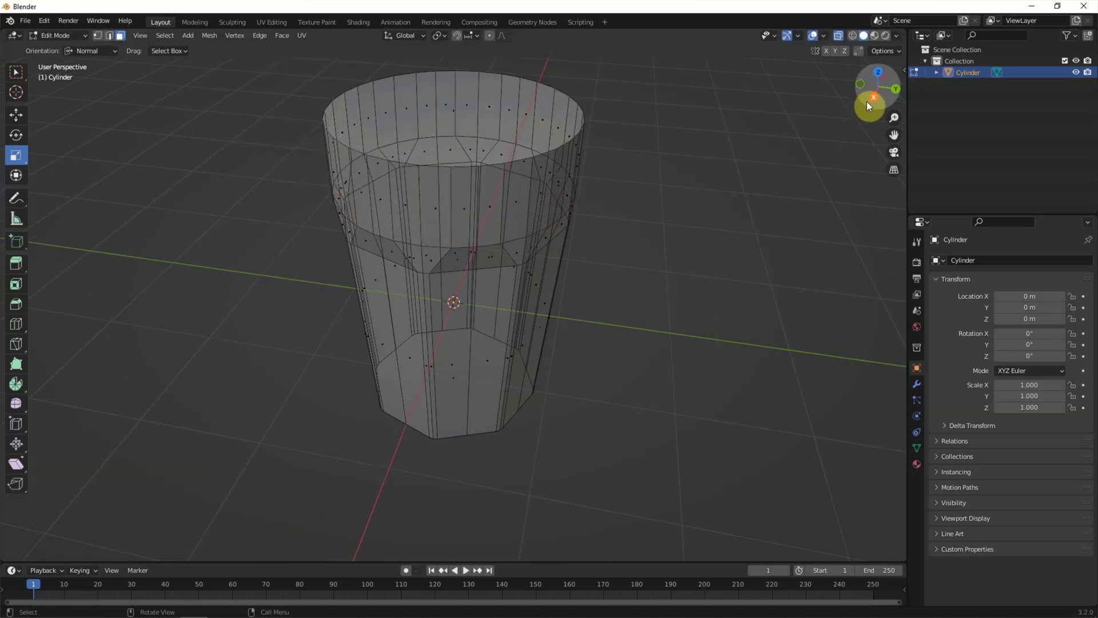
pyautogui.click(873, 97)
pyautogui.moveTo(274, 74); pyautogui.dragTo(567, 120)
pyautogui.press('s')
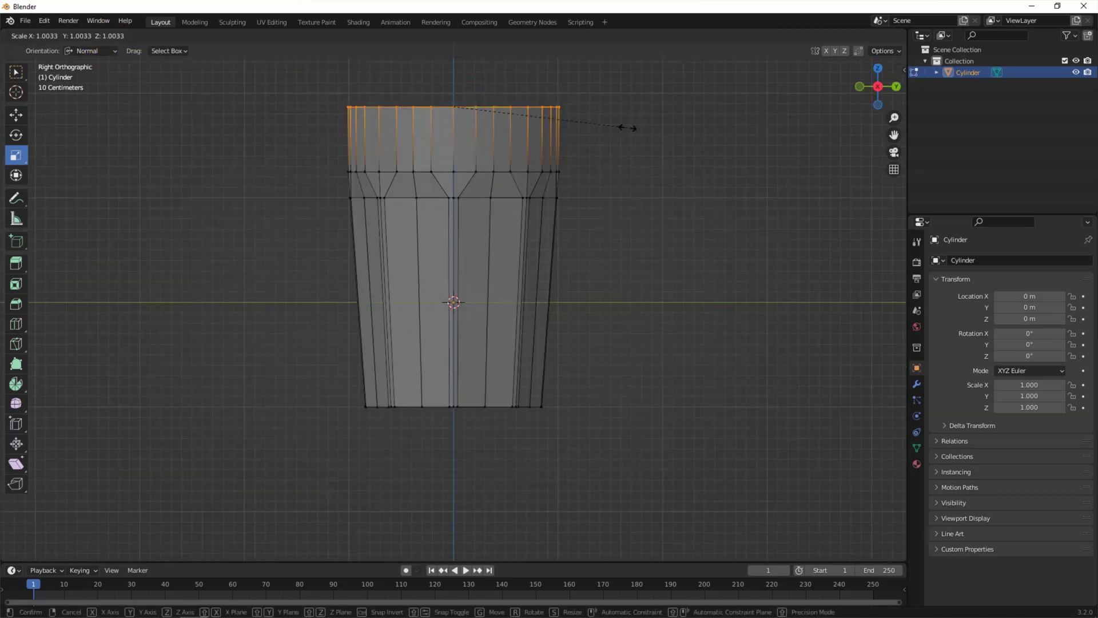
pyautogui.click(448, 123)
pyautogui.moveTo(600, 387); pyautogui.dragTo(311, 448)
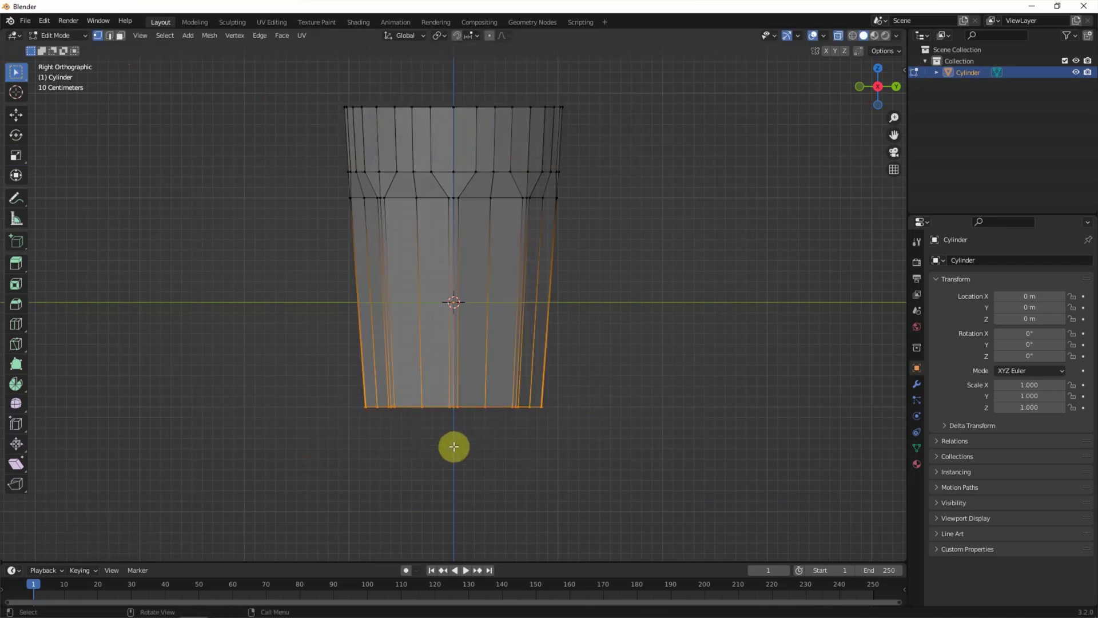
# Raise the base 0.3008 m vertically and widen it slightly
pyautogui.press('g')
pyautogui.press('z')
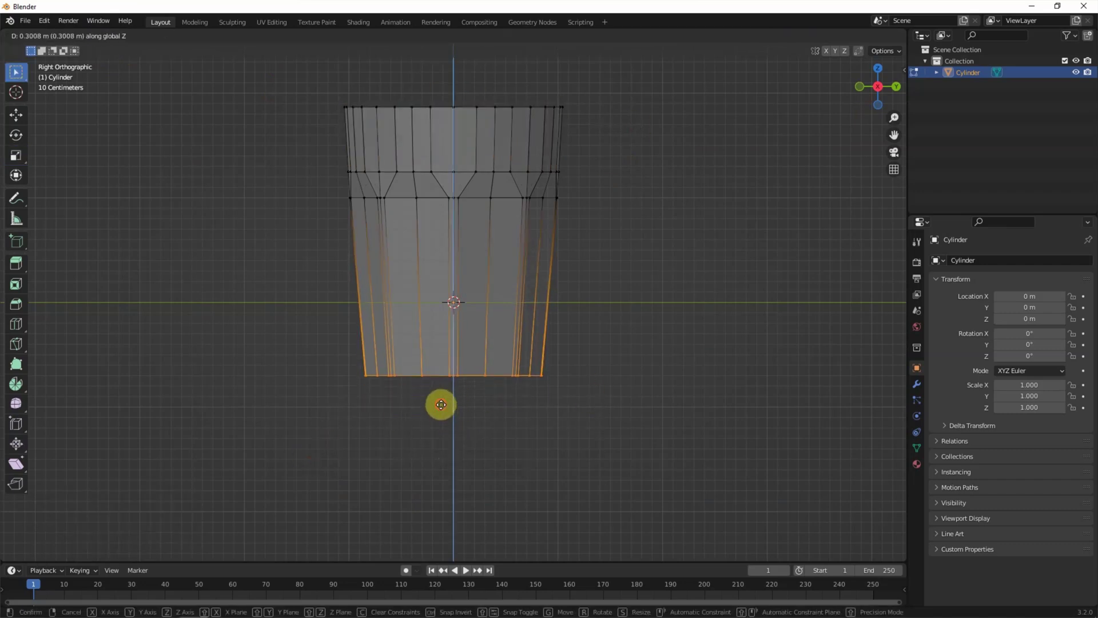
pyautogui.click(439, 405)
pyautogui.press('s')
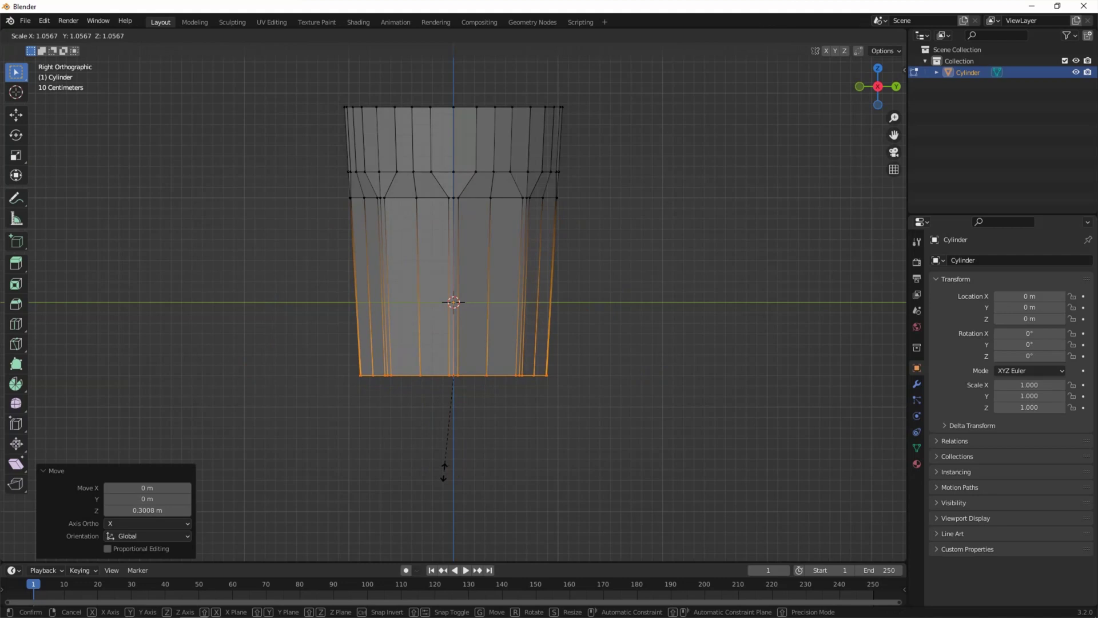
pyautogui.click(551, 421)
pyautogui.moveTo(572, 426); pyautogui.dragTo(610, 424, button='middle')
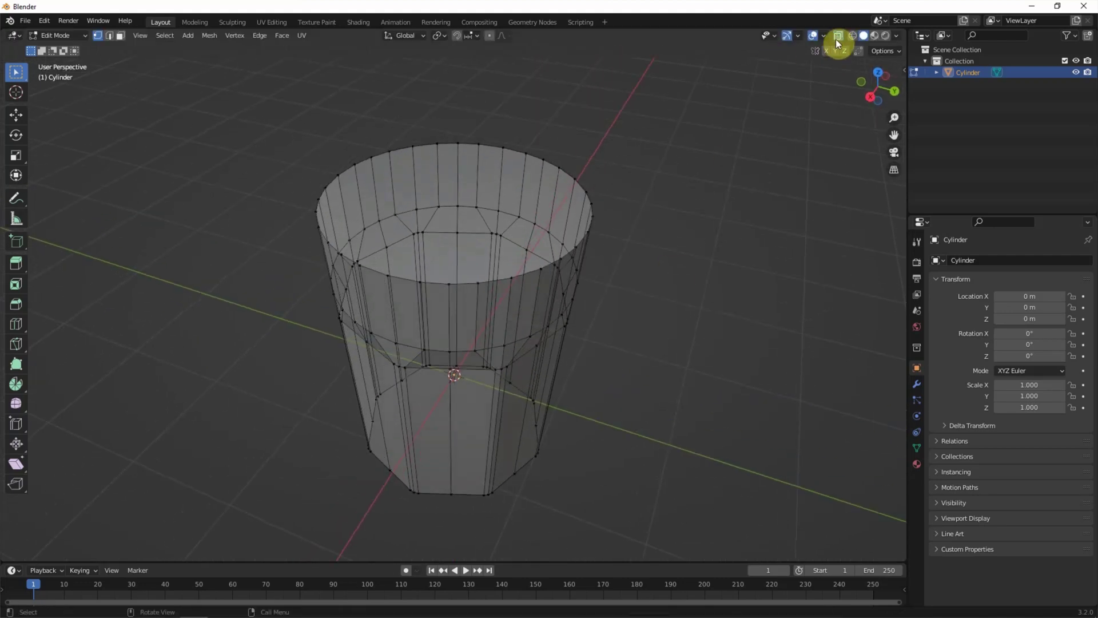
# Turn off X-ray and select the cup's top face
pyautogui.click(838, 37)
pyautogui.moveTo(728, 189); pyautogui.dragTo(699, 204, button='middle')
pyautogui.click(120, 35)
pyautogui.click(405, 171)
# Delete the top face and add an edge loop near the rim
pyautogui.press('x')
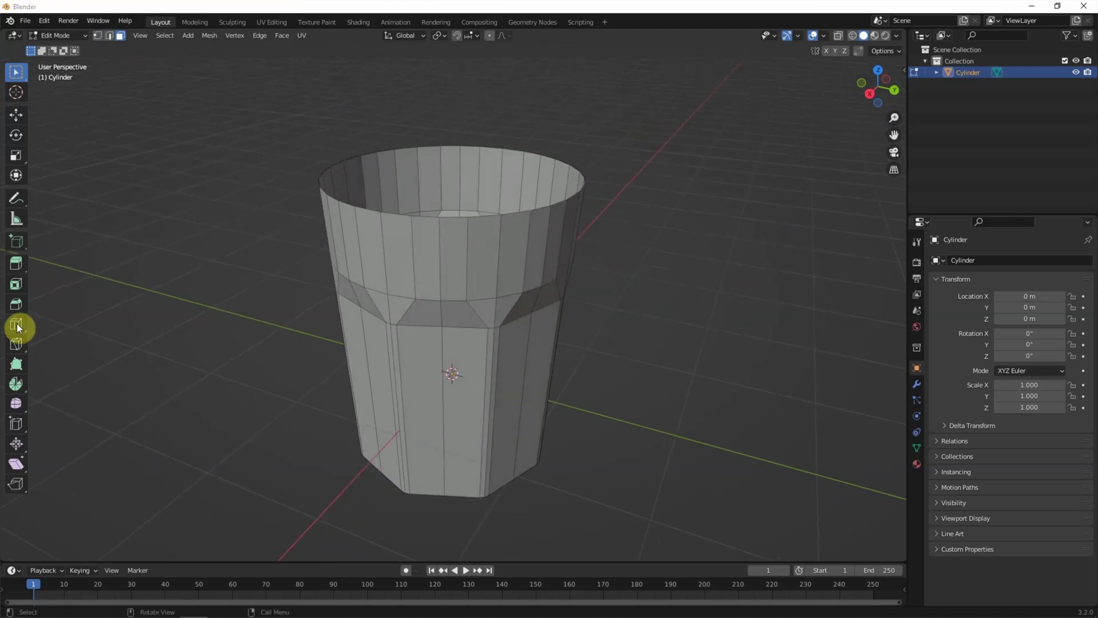
pyautogui.click(16, 323)
pyautogui.moveTo(368, 283); pyautogui.dragTo(380, 286)
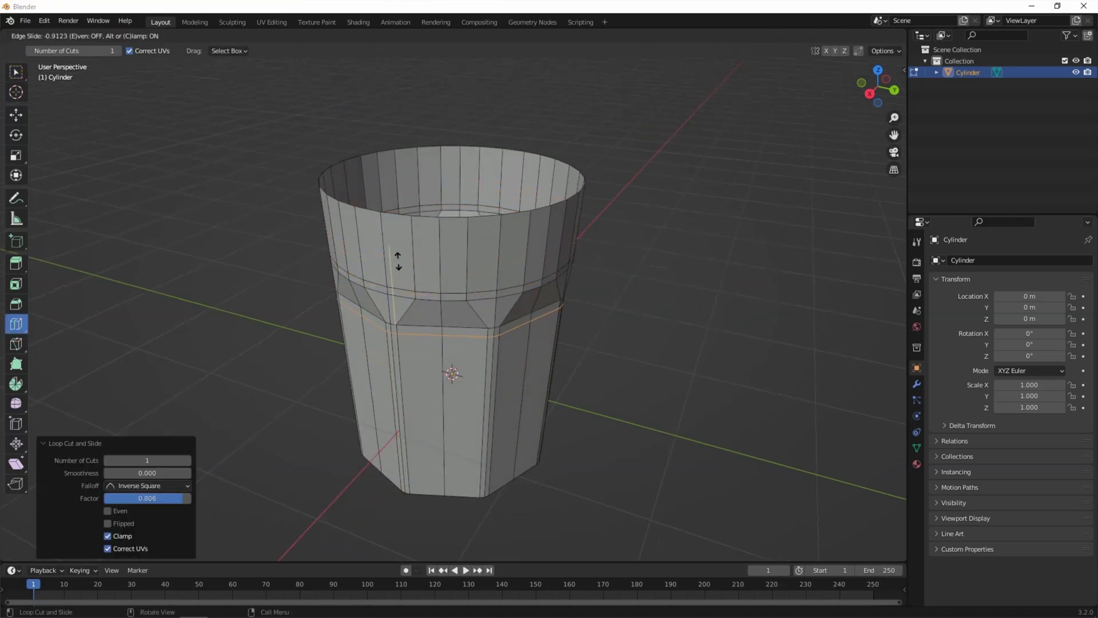
pyautogui.click(16, 72)
# Bevel the bottom edge loop at 0.05 m with 2 segments
pyautogui.moveTo(401, 469); pyautogui.dragTo(443, 436, button='middle')
pyautogui.keyDown('alt'); pyautogui.click(437, 430); pyautogui.keyUp('alt')
pyautogui.click(260, 35)
pyautogui.click(274, 60)
pyautogui.click(332, 368)
pyautogui.click(187, 384)
pyautogui.moveTo(185, 377)
pyautogui.mouseDown(button='middle')
pyautogui.moveTo(279, 366)
pyautogui.moveTo(360, 309)
pyautogui.moveTo(213, 177)
pyautogui.mouseUp(button='middle')
pyautogui.click(213, 178)
# Replace the cup's bottom face with a Grid Fill
pyautogui.click(387, 326)
pyautogui.press('x')
pyautogui.keyDown('alt'); pyautogui.click(318, 313); pyautogui.keyUp('alt')
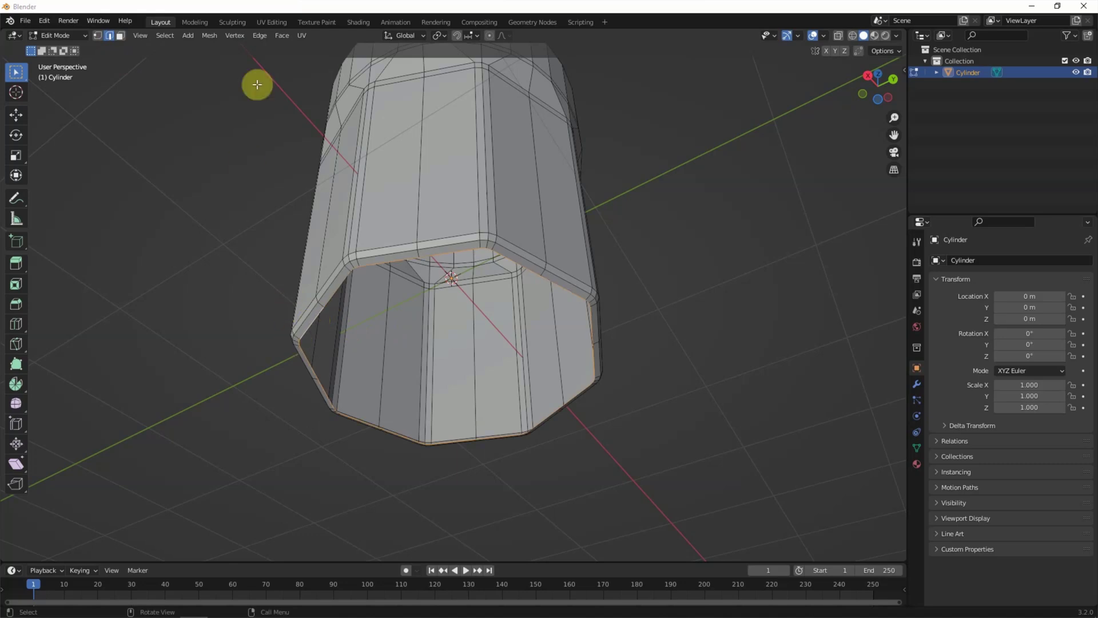
pyautogui.click(282, 35)
pyautogui.click(333, 173)
pyautogui.moveTo(213, 245)
pyautogui.mouseDown(button='middle')
pyautogui.moveTo(211, 215)
pyautogui.moveTo(235, 322)
pyautogui.moveTo(279, 337)
pyautogui.mouseUp(button='middle')
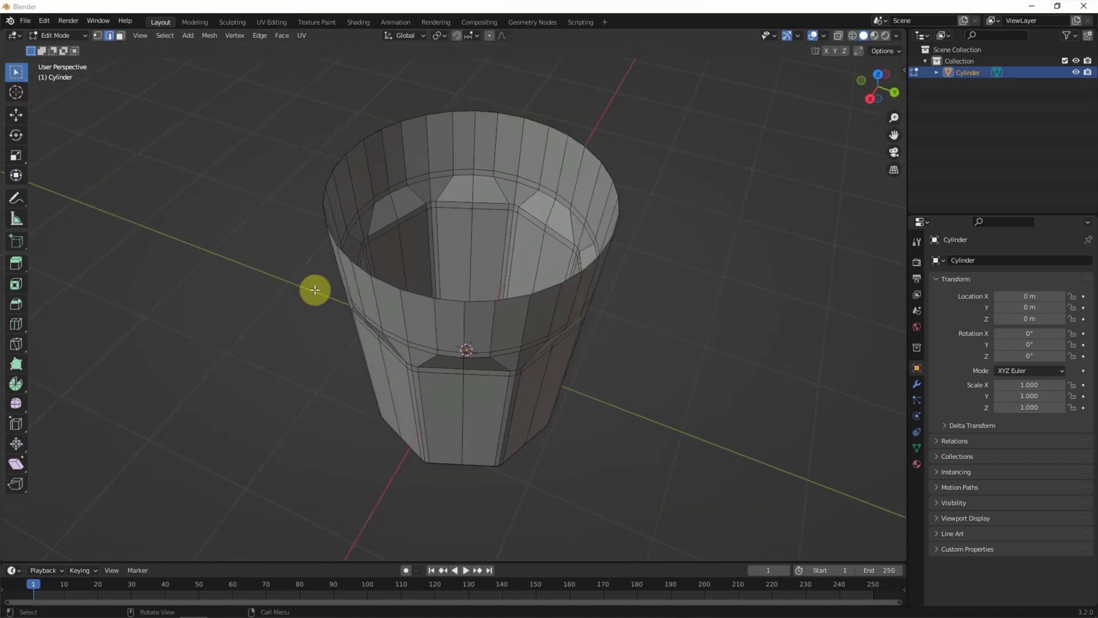
pyautogui.click(838, 35)
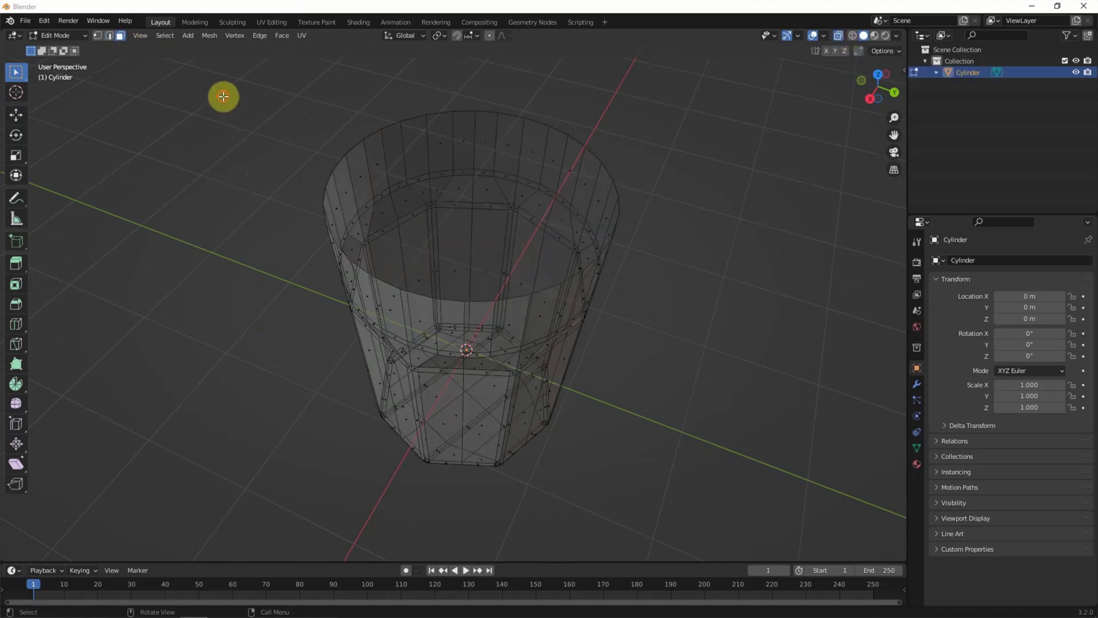
# Solidify the whole cup mesh with a thickness of -0.08 m
pyautogui.moveTo(223, 96); pyautogui.dragTo(737, 484)
pyautogui.click(282, 36)
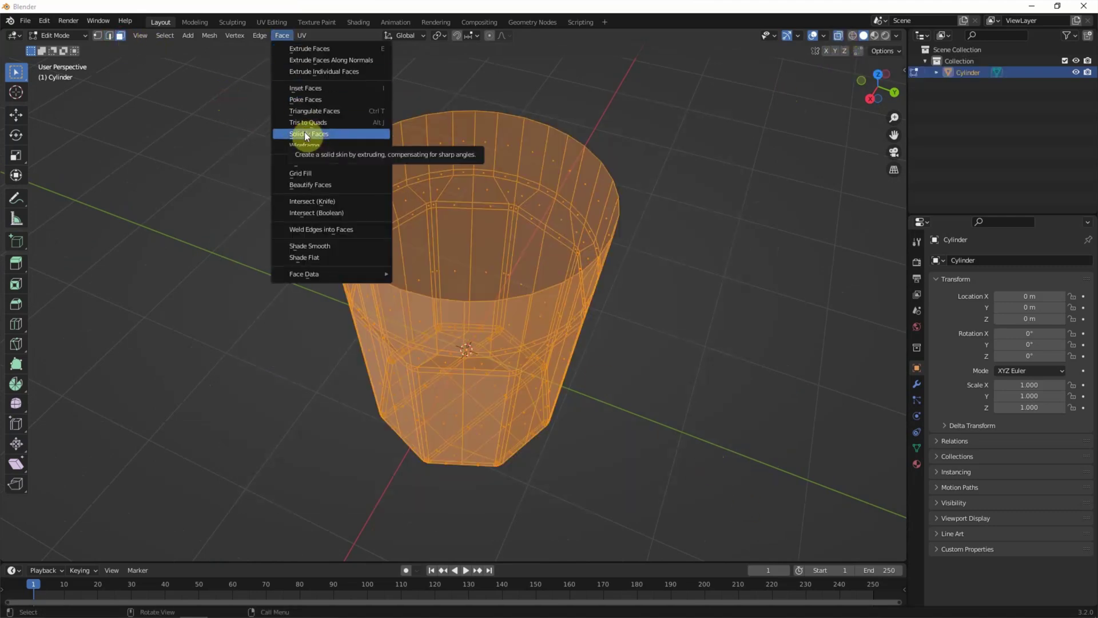
pyautogui.click(305, 132)
pyautogui.moveTo(119, 547); pyautogui.dragTo(108, 549)
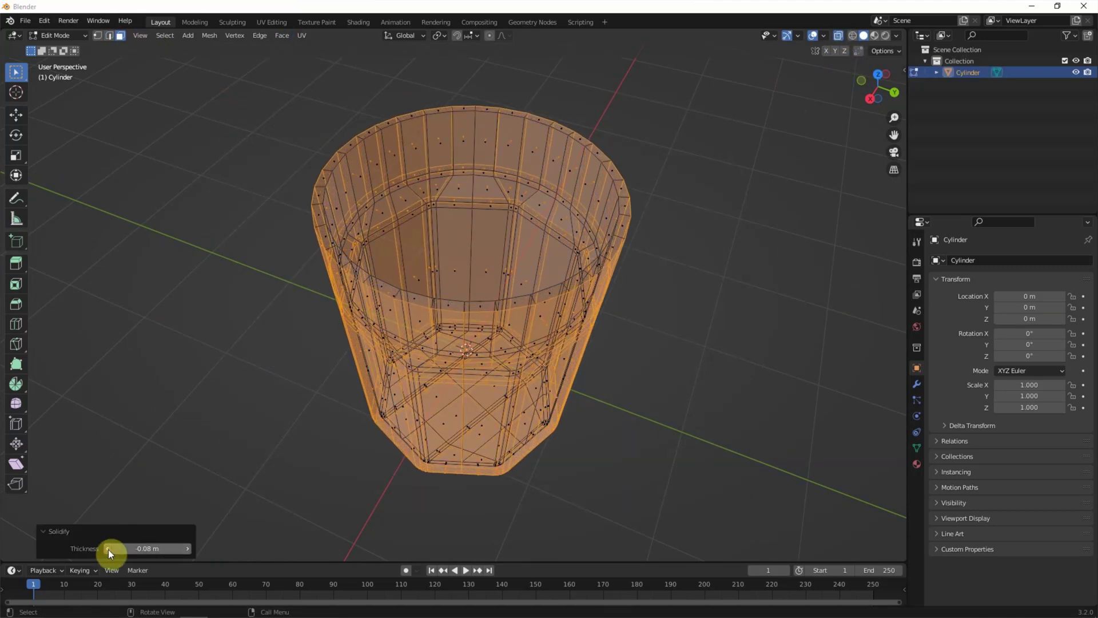
# Recalculate all normals outside, then select the cup's bottom rings in right view
pyautogui.moveTo(216, 87); pyautogui.dragTo(617, 461)
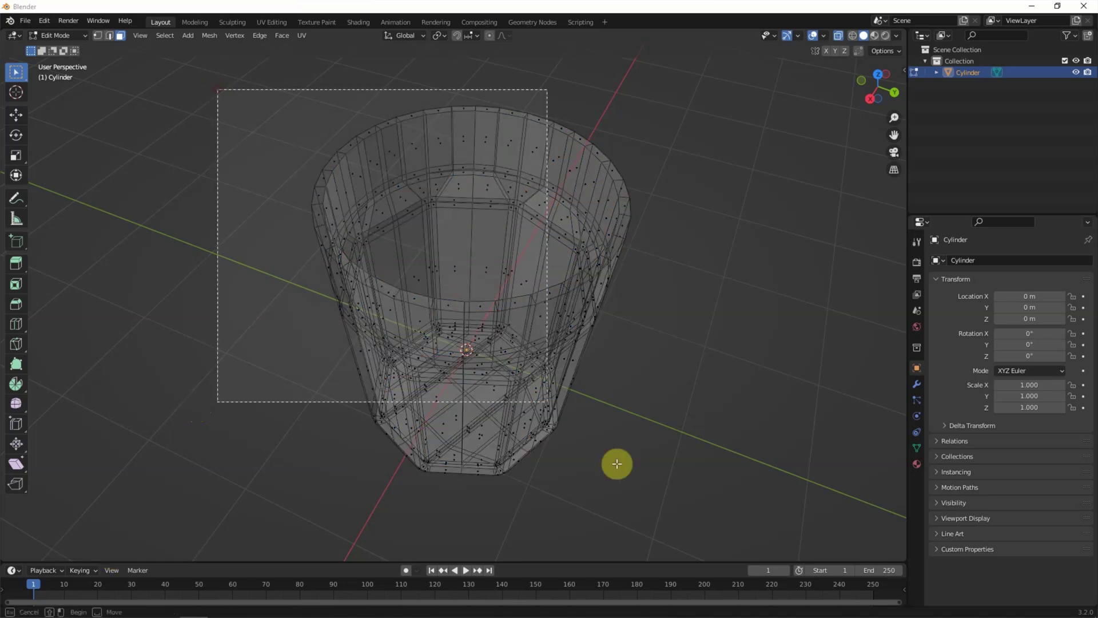
pyautogui.click(209, 35)
pyautogui.moveTo(229, 223)
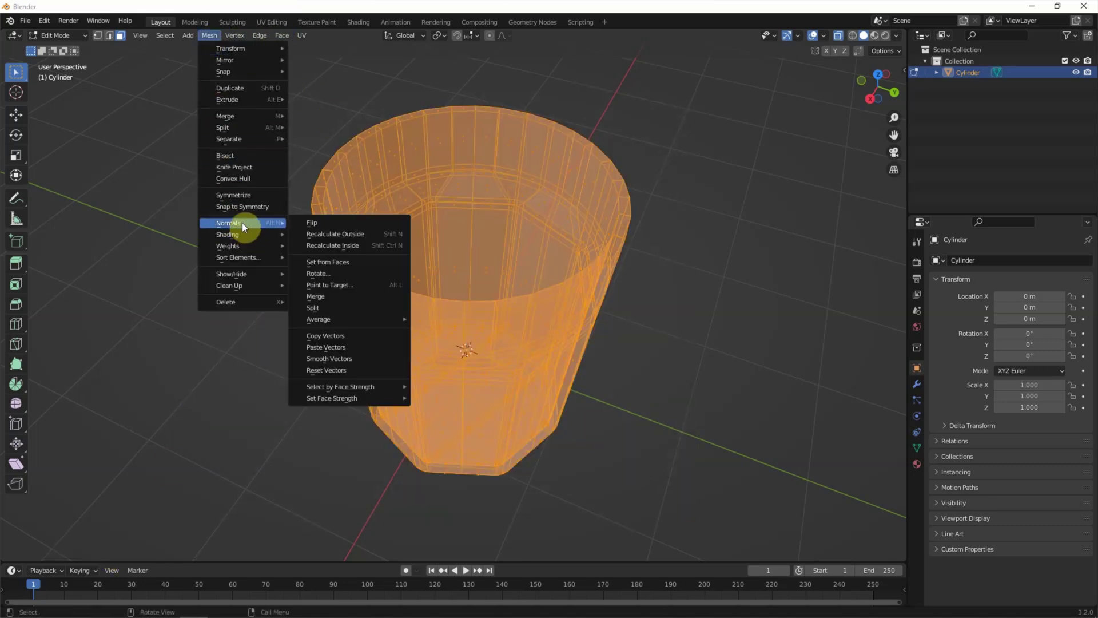
pyautogui.click(354, 222)
pyautogui.click(260, 232)
pyautogui.moveTo(260, 232); pyautogui.dragTo(253, 303, button='middle')
pyautogui.click(871, 92)
pyautogui.scroll(5, 584, 294)
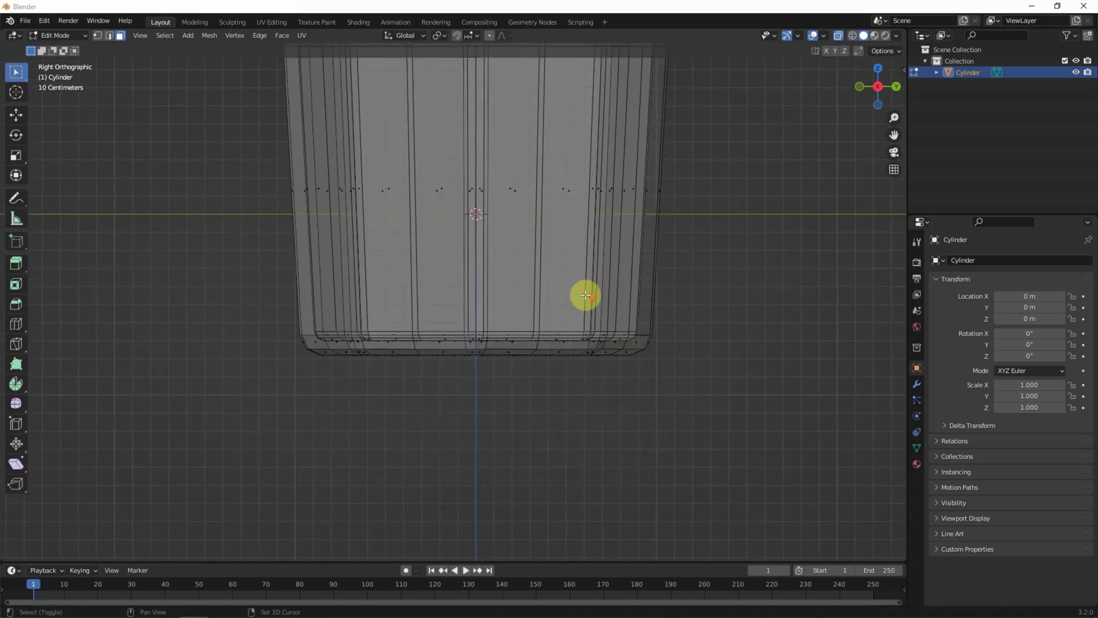
pyautogui.moveTo(223, 346); pyautogui.dragTo(743, 350)
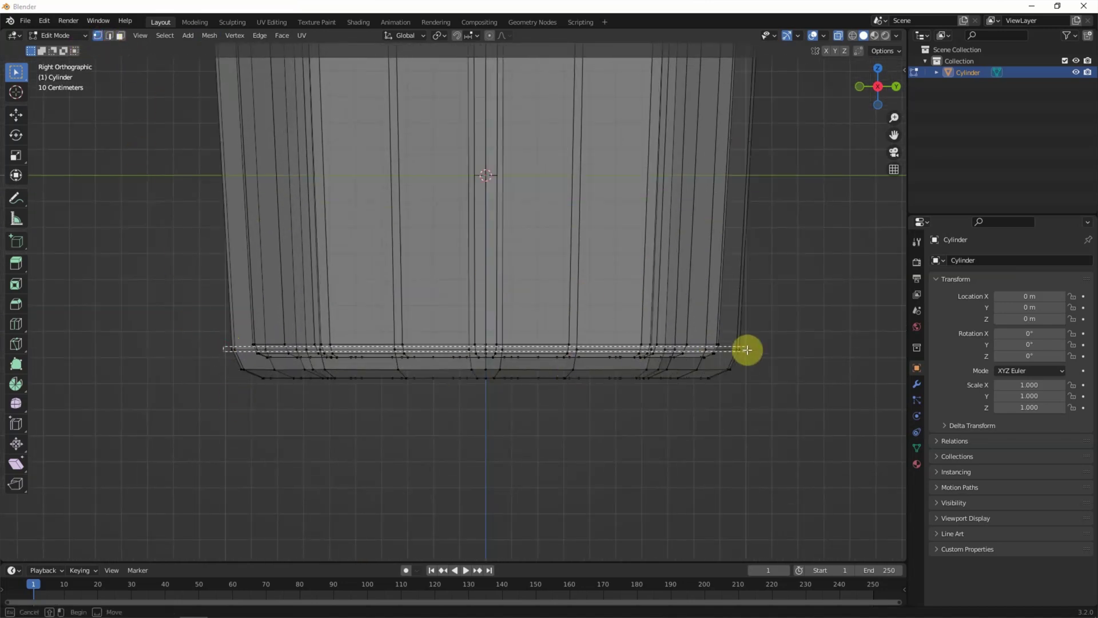
# Lower the cup's bottom rings about 0.21 m and scale them to 0.9657 for a tapered base
pyautogui.moveTo(217, 418); pyautogui.dragTo(799, 344)
pyautogui.click(16, 114)
pyautogui.moveTo(484, 323); pyautogui.dragTo(485, 375)
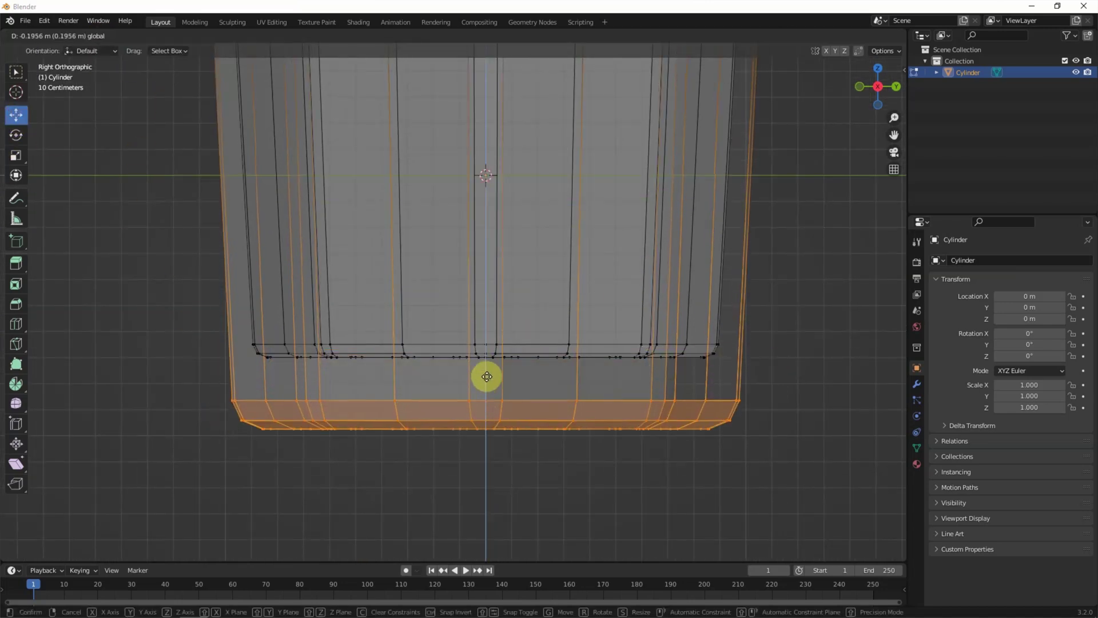
pyautogui.press('s')
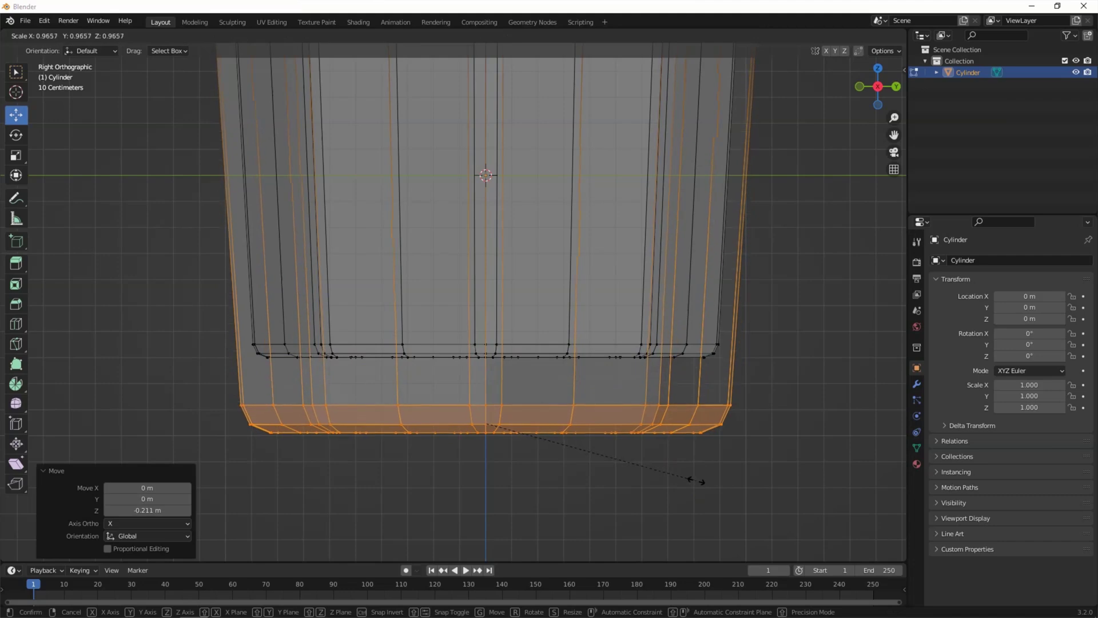
pyautogui.click(695, 481)
# Orbit to a perspective view and select the top rim edge loop
pyautogui.click(731, 385)
pyautogui.moveTo(731, 385)
pyautogui.mouseDown(button='middle')
pyautogui.moveTo(719, 409)
pyautogui.moveTo(834, 49)
pyautogui.mouseUp(button='middle')
pyautogui.scroll(3, 723, 186)
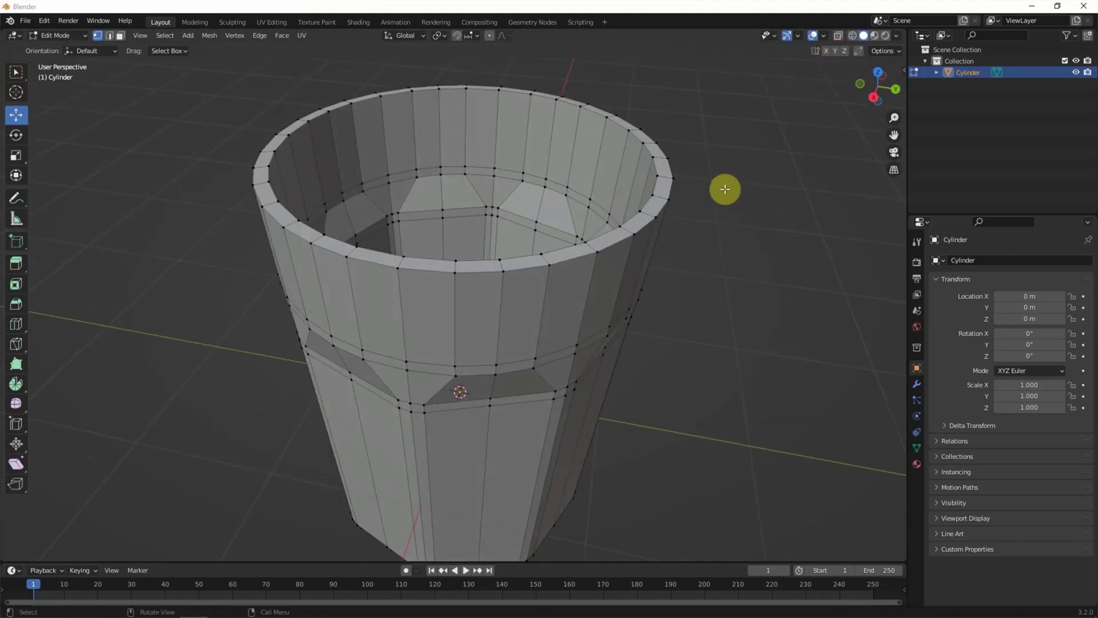
pyautogui.keyDown('alt'); pyautogui.click(278, 146); pyautogui.keyUp('alt')
pyautogui.click(260, 36)
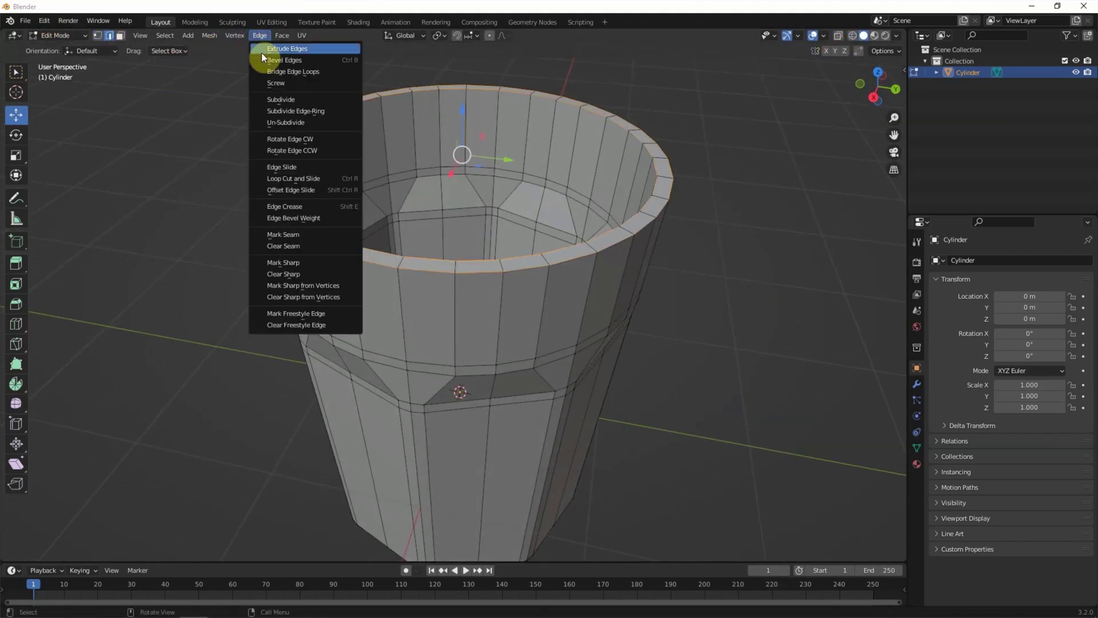
# Bevel the top rim edges with 1 segment and a 0.025 m width
pyautogui.click(269, 60)
pyautogui.click(245, 229)
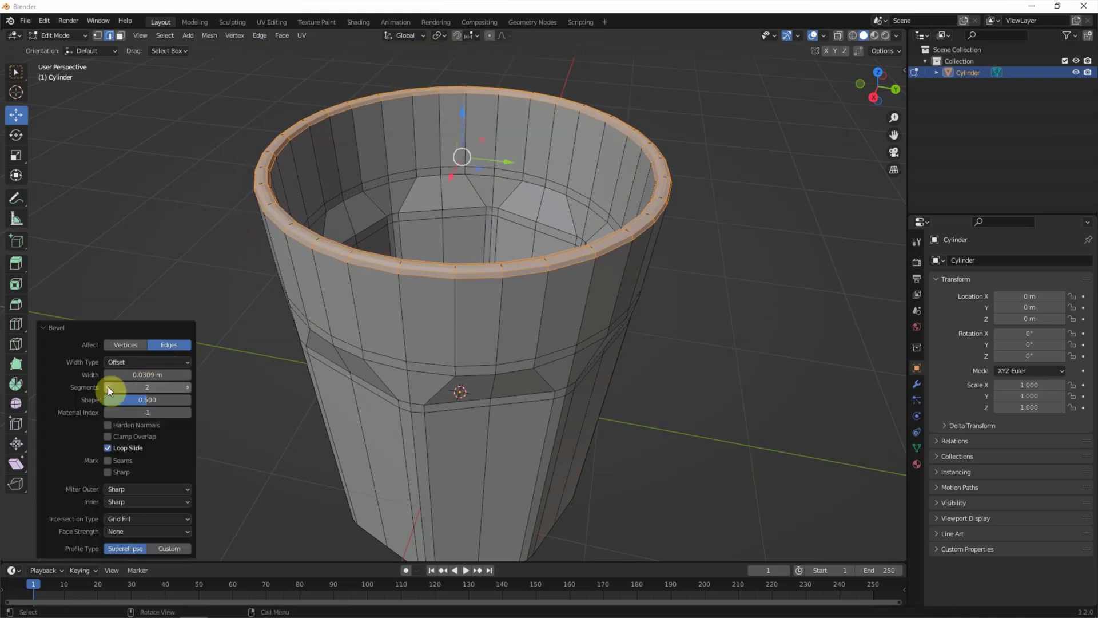
pyautogui.click(126, 374)
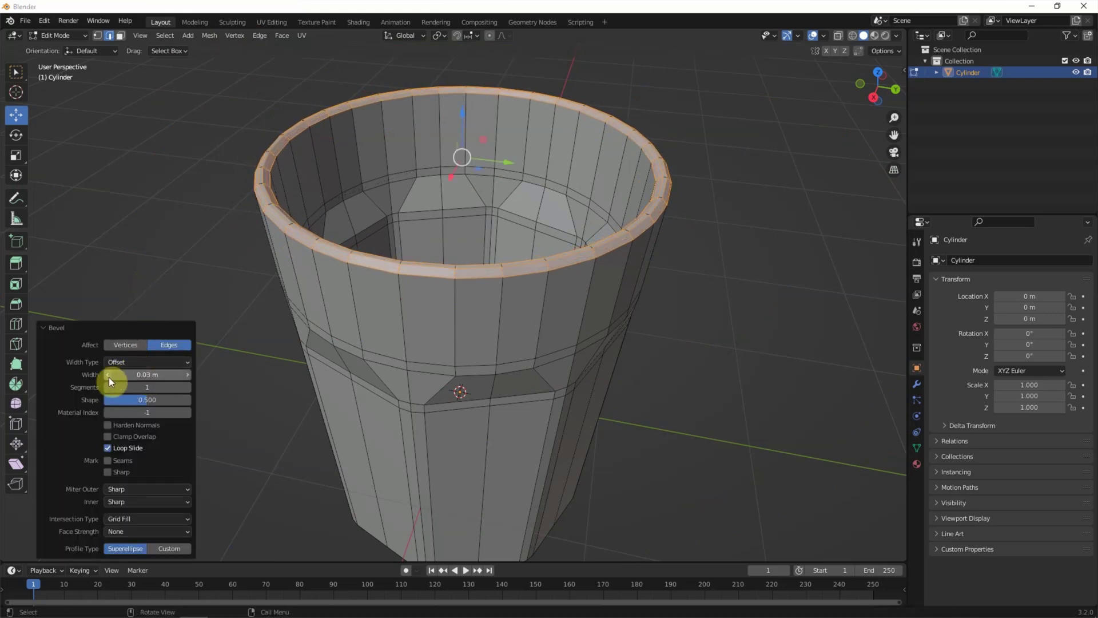
pyautogui.doubleClick(109, 376)
pyautogui.write('0.025')
pyautogui.press('Return')
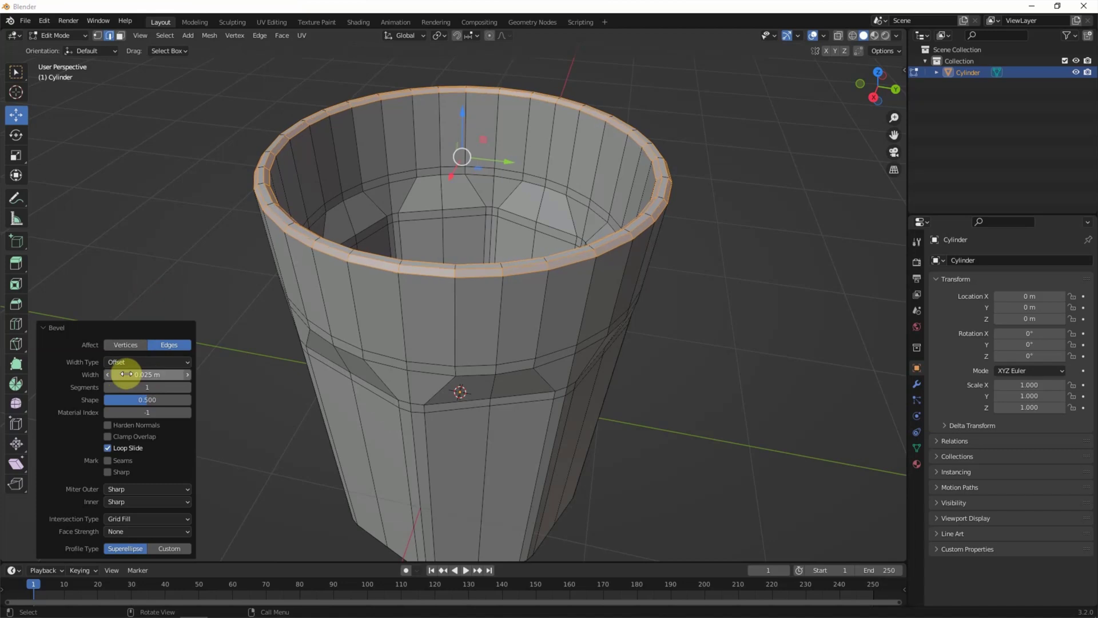
# Cut a supporting edge loop just below the rim on the outside
pyautogui.click(16, 323)
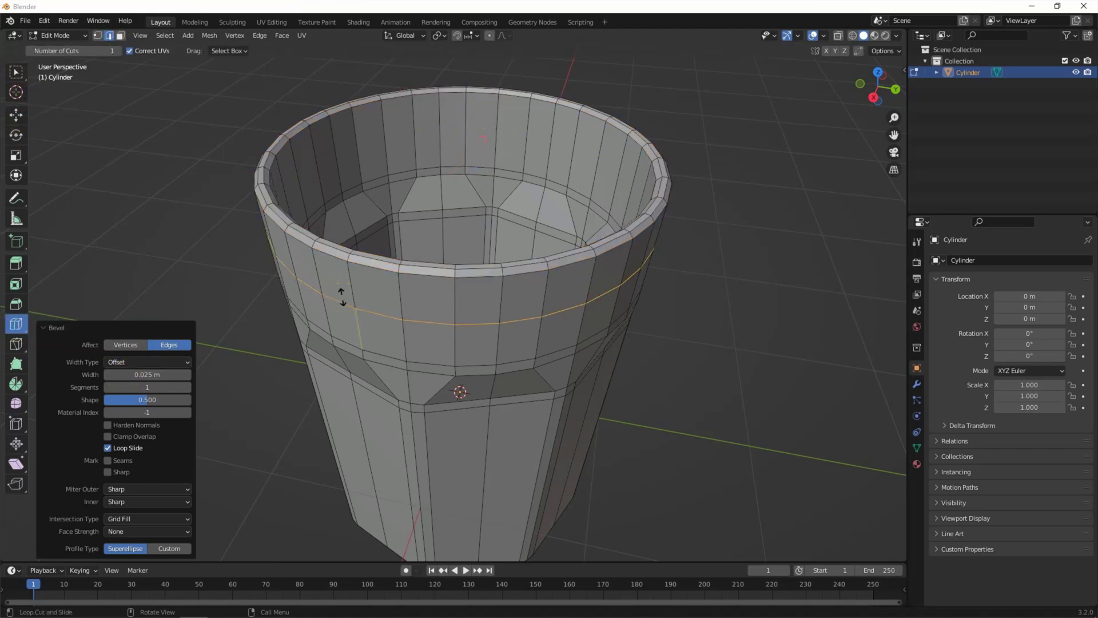
pyautogui.moveTo(350, 288); pyautogui.dragTo(347, 258)
pyautogui.click(16, 72)
pyautogui.click(295, 134)
pyautogui.keyDown('alt'); pyautogui.click(295, 135); pyautogui.keyUp('alt')
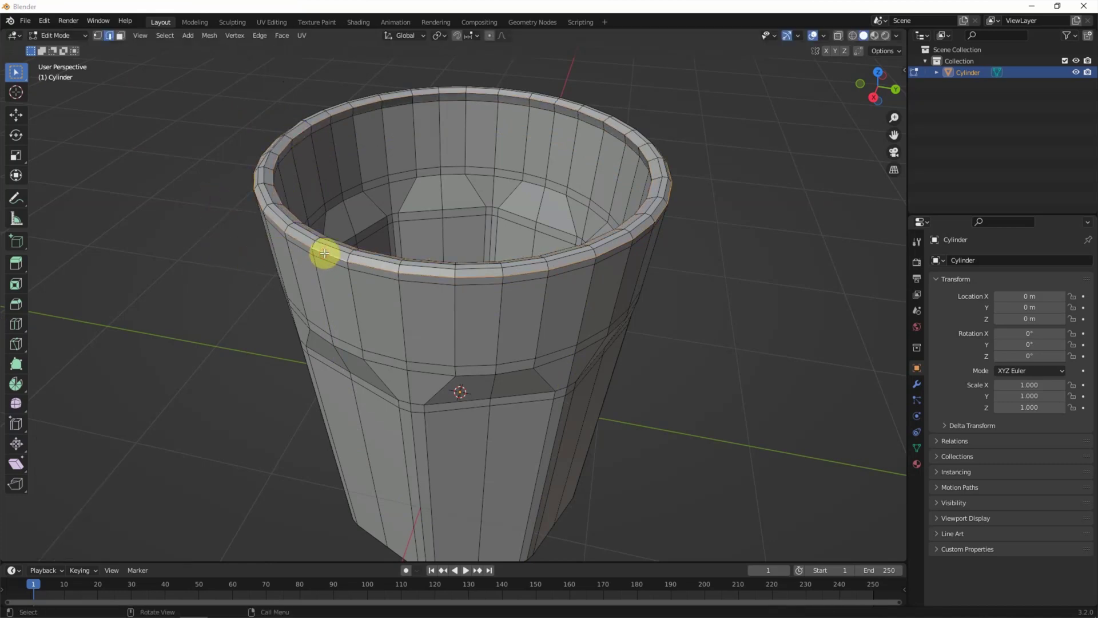
# Cut a second supporting edge loop inside near the rim and return to Object Mode
pyautogui.press('s')
pyautogui.rightClick(226, 250)
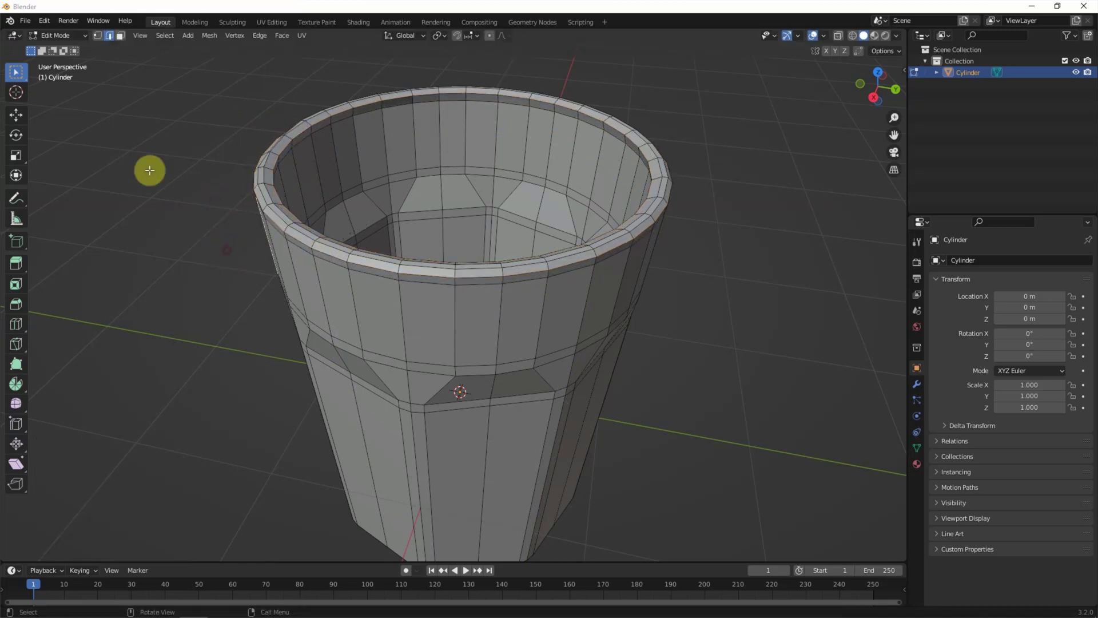
pyautogui.click(16, 325)
pyautogui.moveTo(328, 177); pyautogui.dragTo(328, 148)
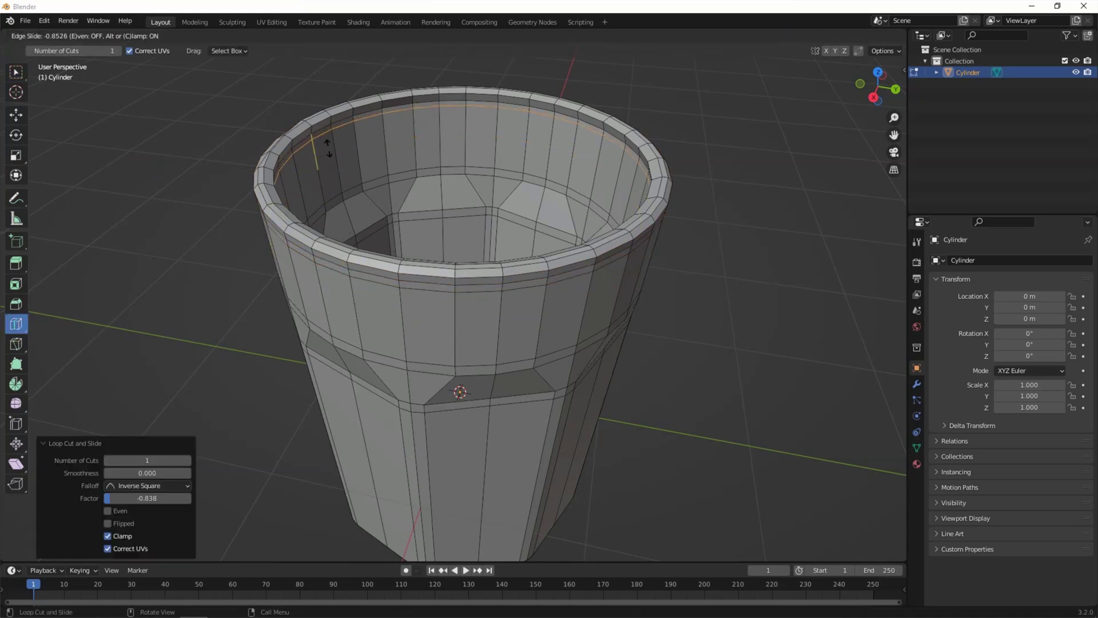
pyautogui.press('w')
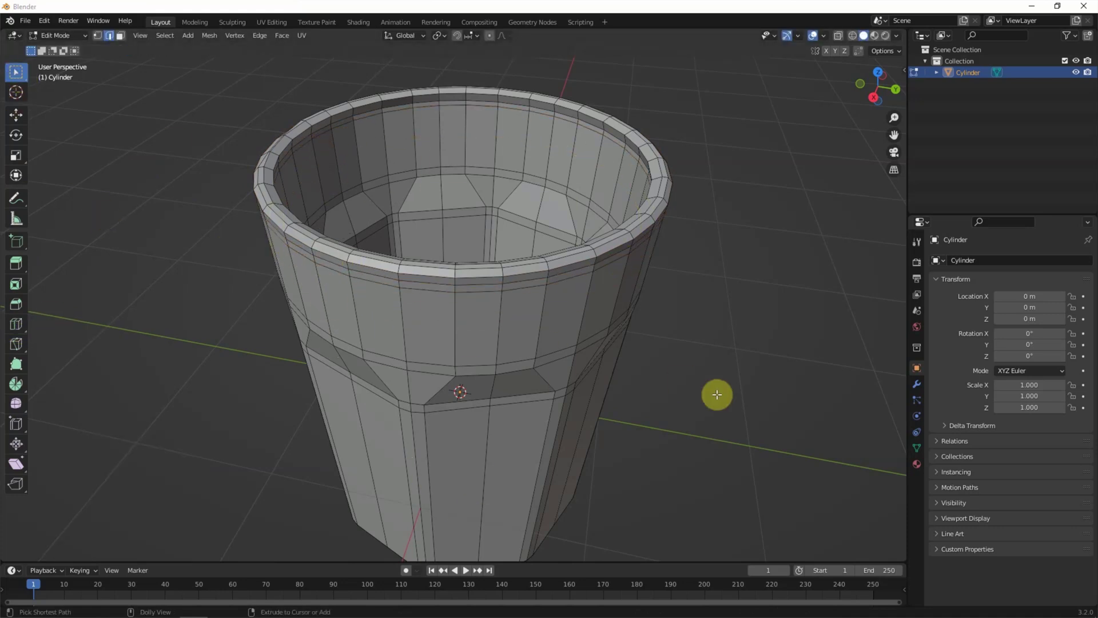
pyautogui.click(68, 35)
# Shade the cup smooth and add a level-2 Subdivision Surface modifier
pyautogui.click(174, 35)
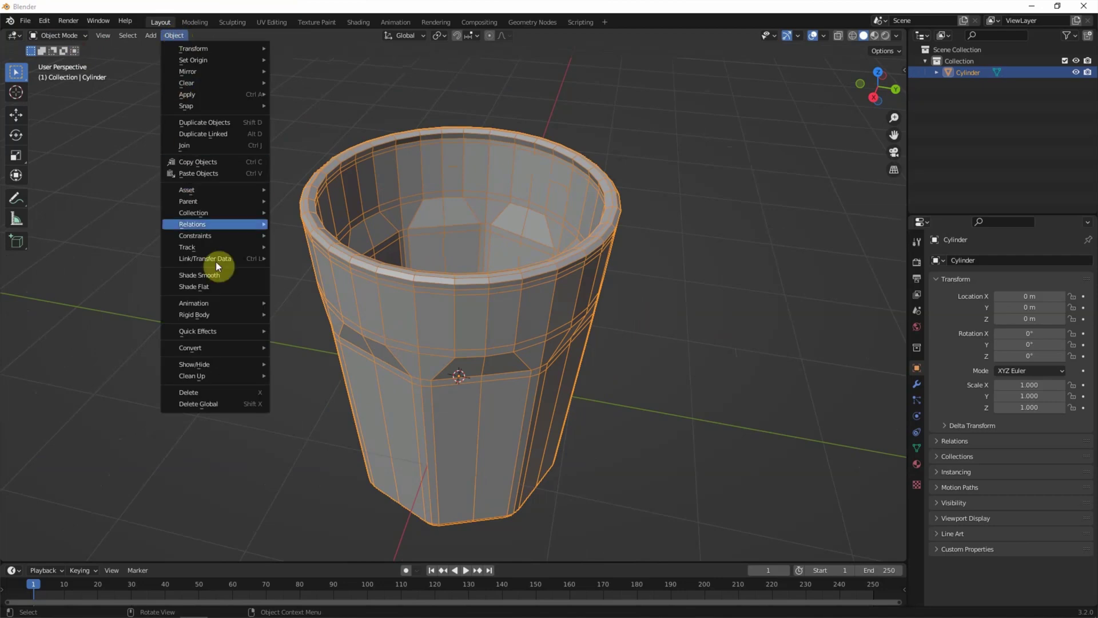
pyautogui.click(215, 263)
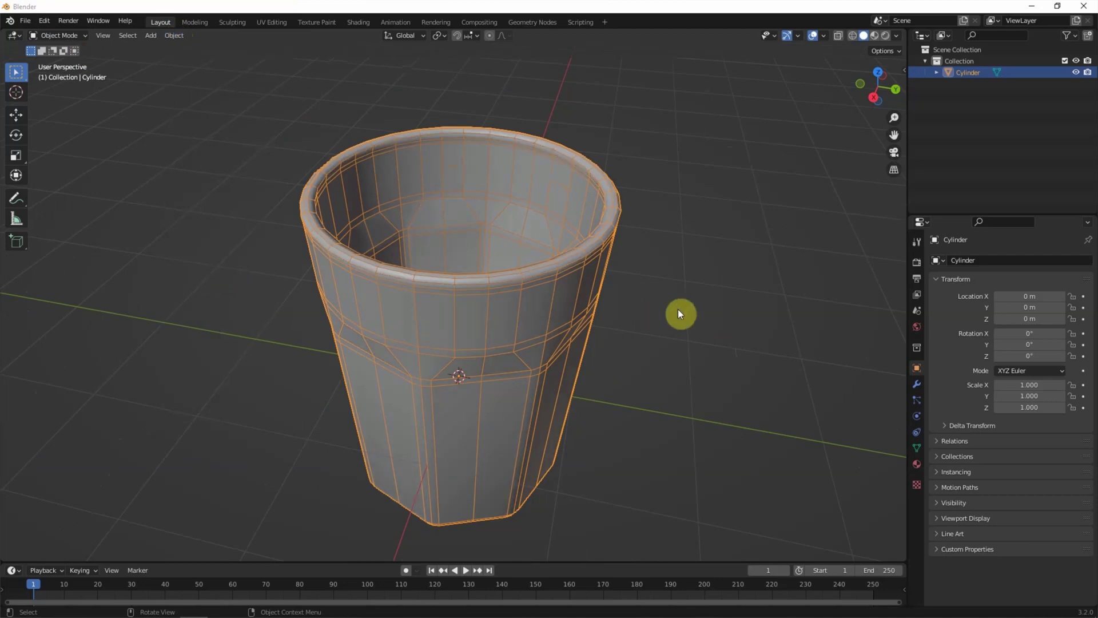
pyautogui.click(916, 384)
pyautogui.click(972, 260)
pyautogui.click(852, 468)
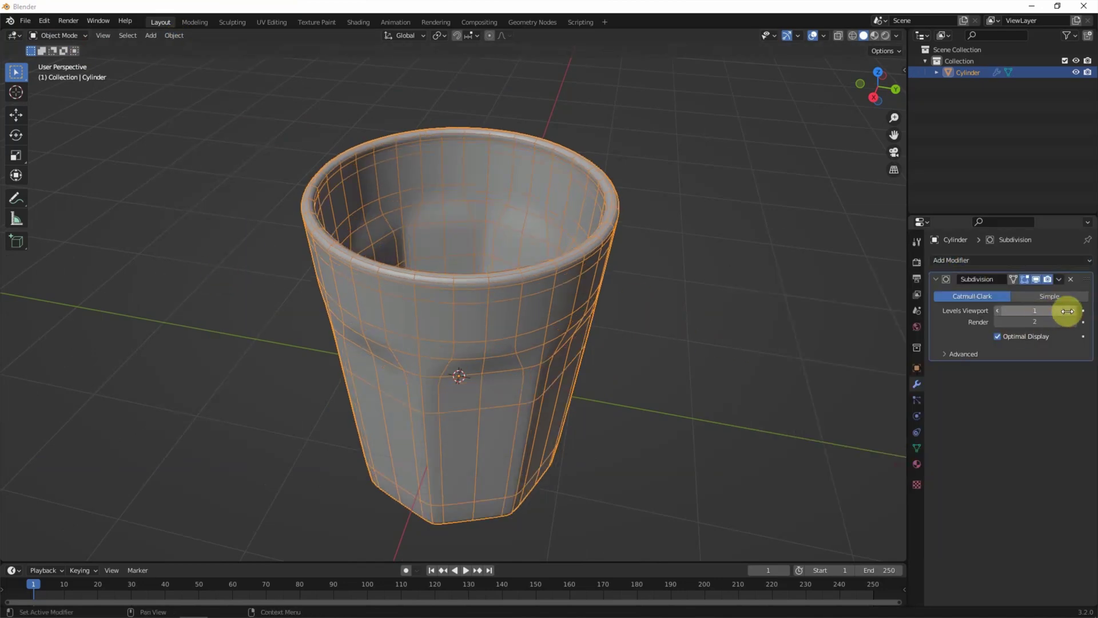
# Rename the object Glass-Cup and raise it 1.2688 m on Z
pyautogui.doubleClick(968, 72)
pyautogui.write('Glass-Cup')
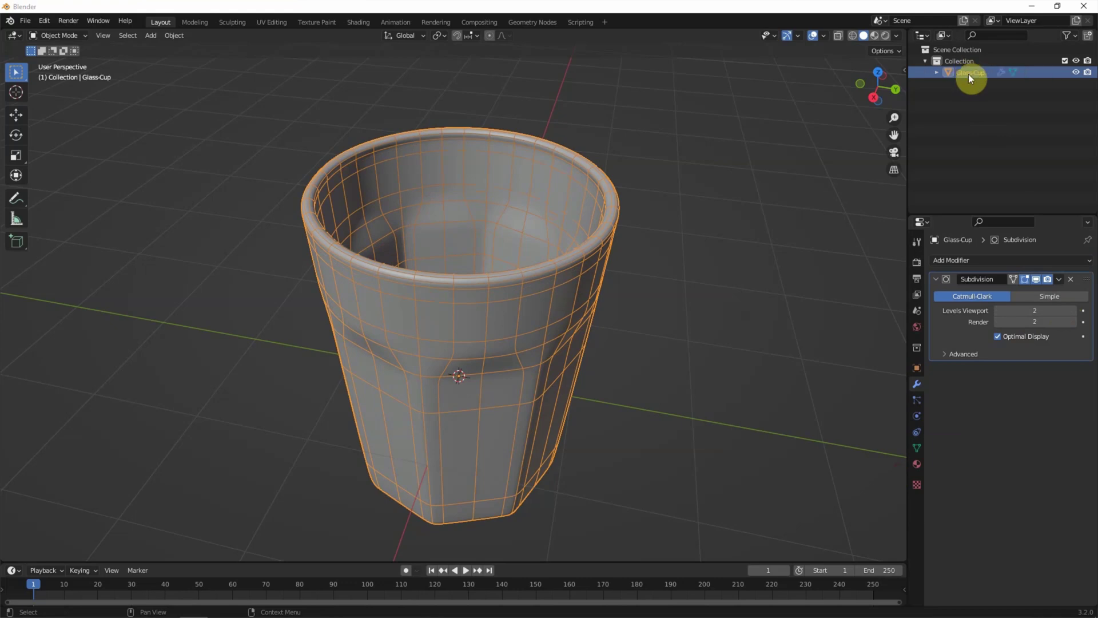
pyautogui.press('Return')
pyautogui.press('KP_3')
pyautogui.press('g')
pyautogui.click(634, 282)
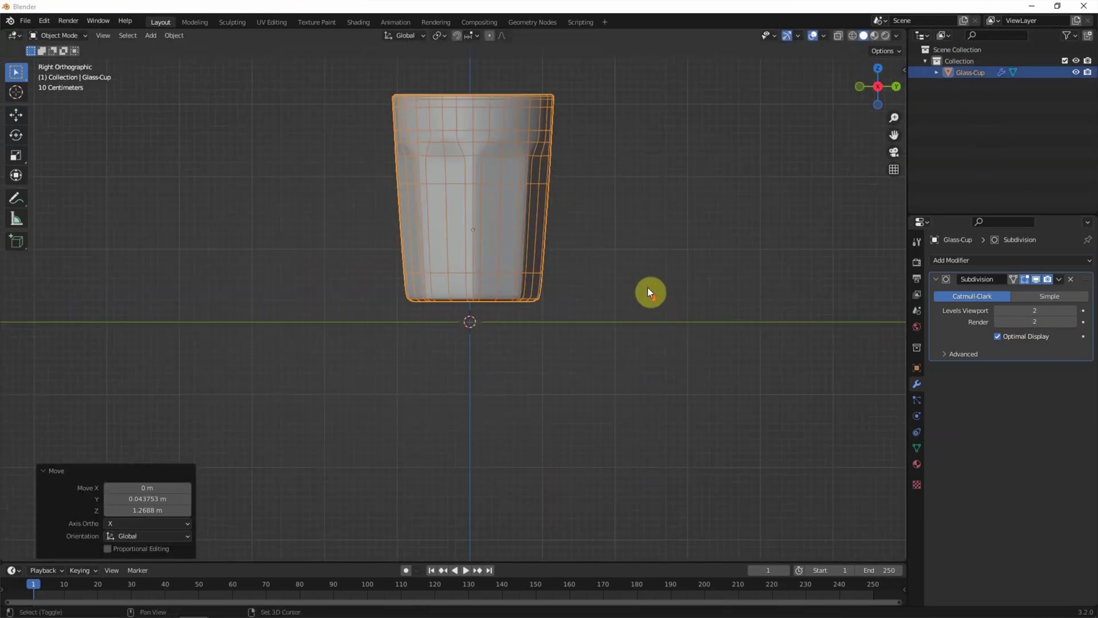
# Tilt the Glass-Cup to 26.4° on X and -14.2° on Z, then add a plane
pyautogui.scroll(-2, 674, 354)
pyautogui.click(903, 69)
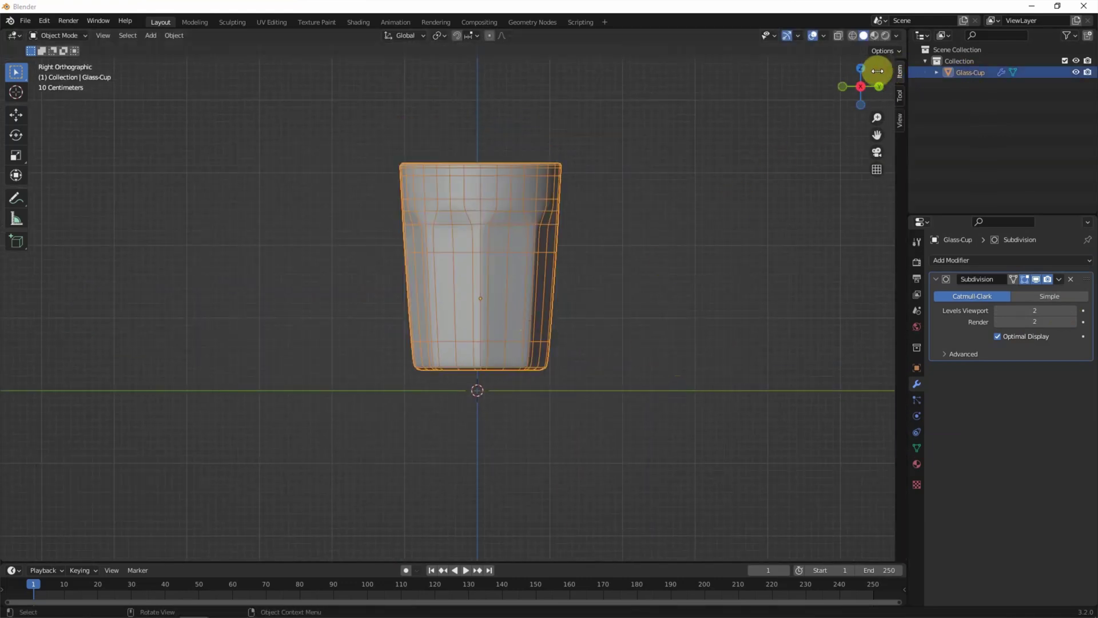
pyautogui.moveTo(829, 164)
pyautogui.mouseDown()
pyautogui.moveTo(800, 164)
pyautogui.moveTo(880, 141)
pyautogui.moveTo(858, 141)
pyautogui.mouseUp()
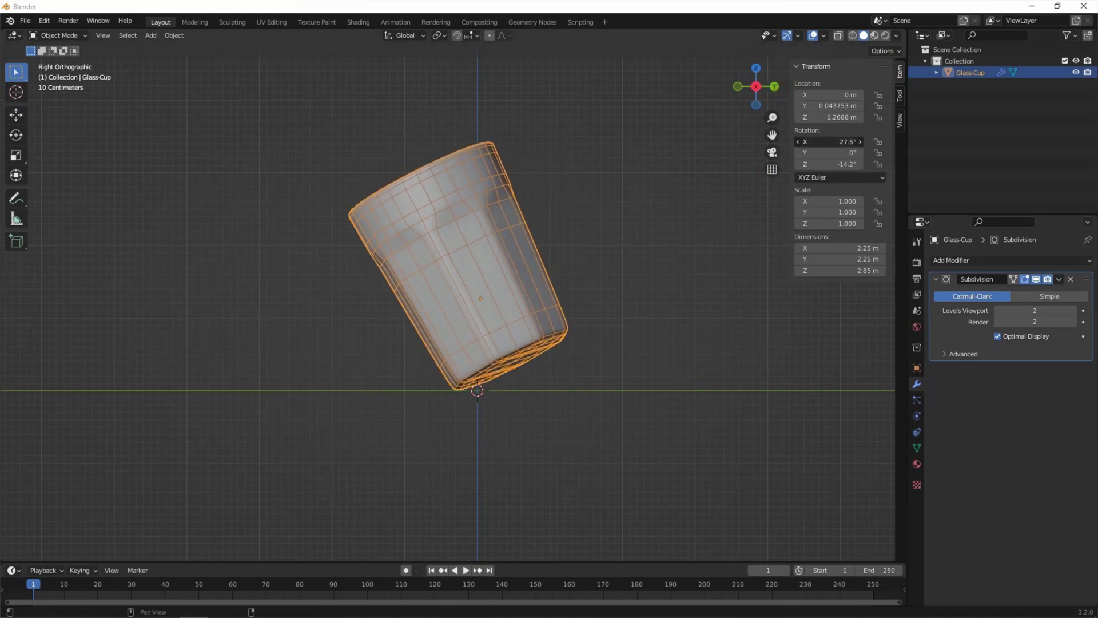
pyautogui.click(646, 311)
pyautogui.moveTo(653, 318)
pyautogui.mouseDown(button='middle')
pyautogui.moveTo(289, 183)
pyautogui.moveTo(220, 122)
pyautogui.mouseUp(button='middle')
pyautogui.click(151, 35)
pyautogui.click(251, 50)
# Scale the new plane up and stretch it along Y into a 14.7 × 28.2 m floor
pyautogui.press('s')
pyautogui.click(718, 430)
pyautogui.press('s')
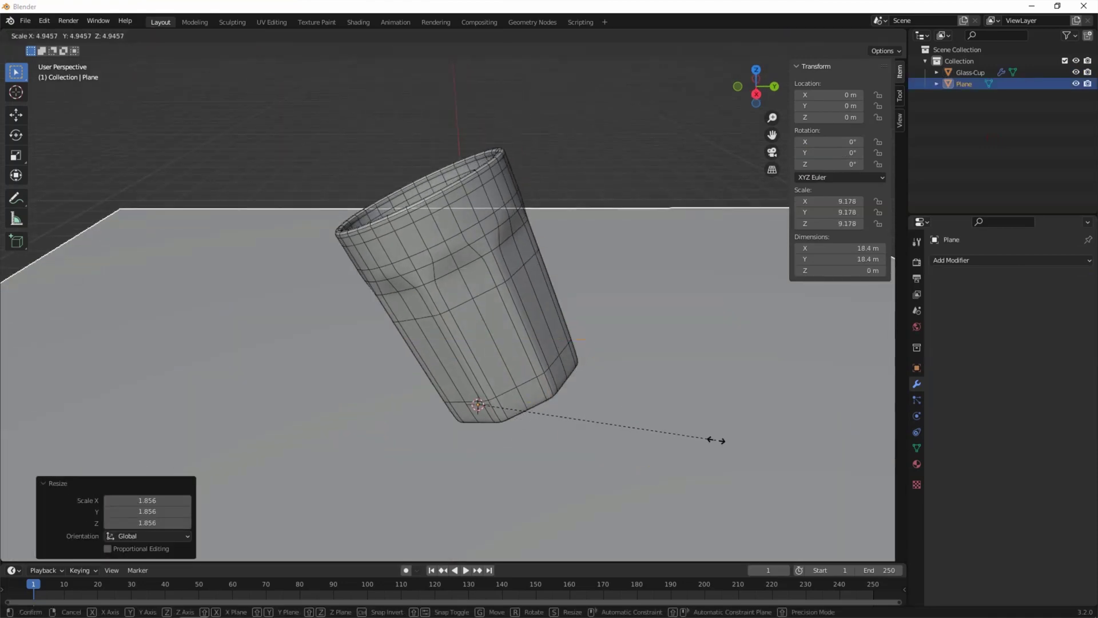
pyautogui.click(617, 414)
pyautogui.hotkey('shift', 'space')
pyautogui.press('s')
pyautogui.moveTo(504, 351); pyautogui.dragTo(534, 355)
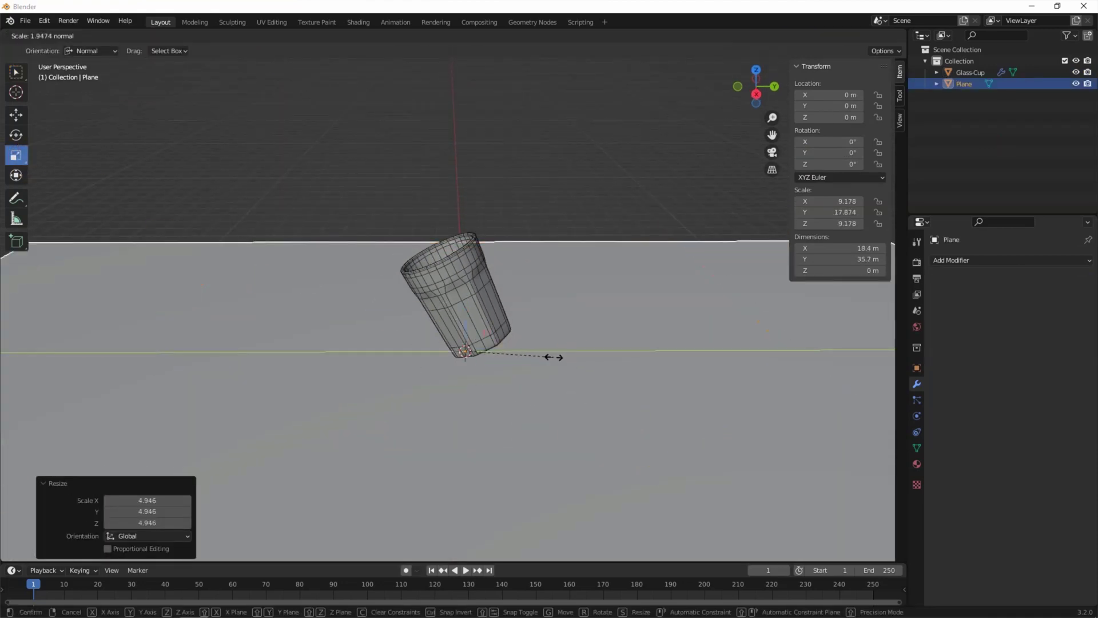
pyautogui.moveTo(534, 355); pyautogui.dragTo(511, 217, button='middle')
# Extrude the plane's back edge up into a 7.72 m wall and bevel the floor-wall corner
pyautogui.press('Tab')
pyautogui.click(279, 263)
pyautogui.hotkey('ctrl', 'e')
pyautogui.click(334, 284)
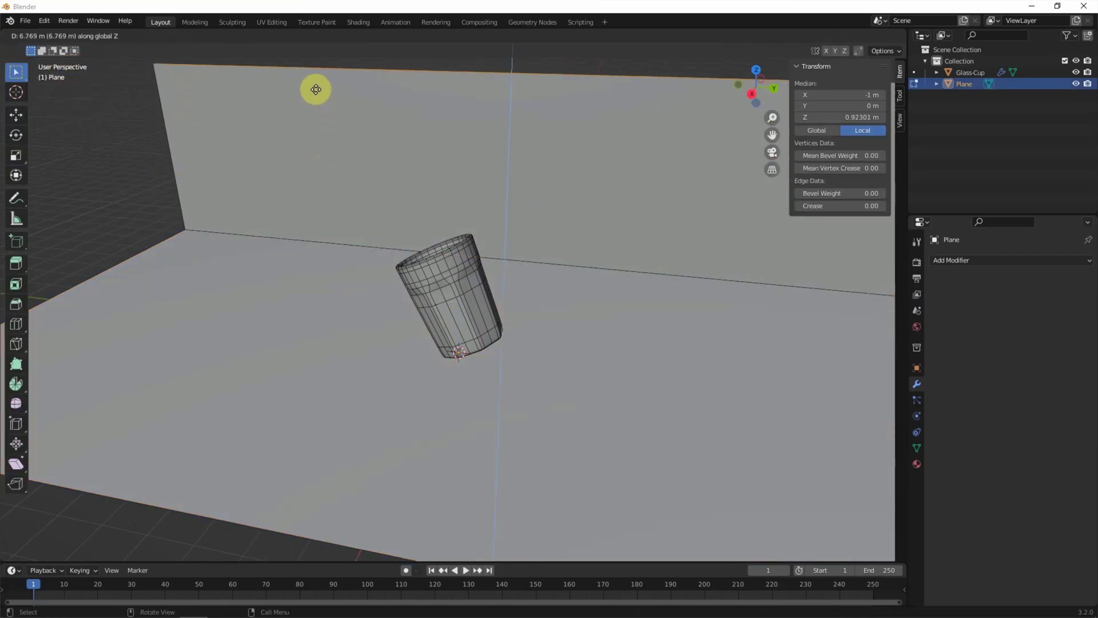
pyautogui.click(314, 97)
pyautogui.click(312, 238)
pyautogui.hotkey('ctrl', 'b')
pyautogui.click(265, 302)
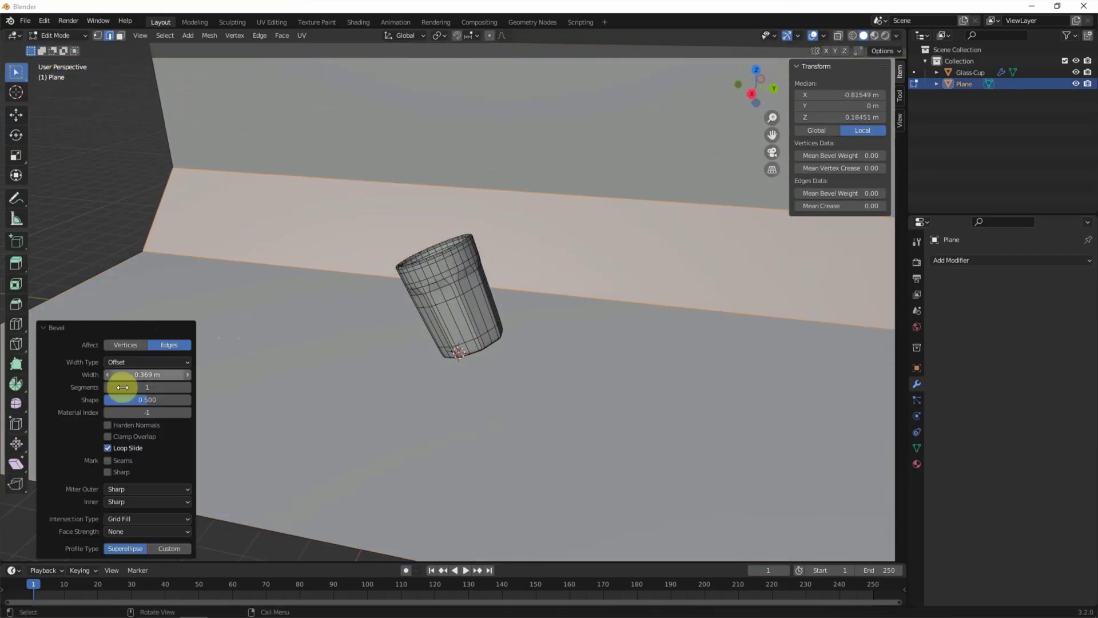
# Return to Object Mode and shade the backdrop smooth
pyautogui.click(57, 35)
pyautogui.click(16, 74)
pyautogui.click(173, 35)
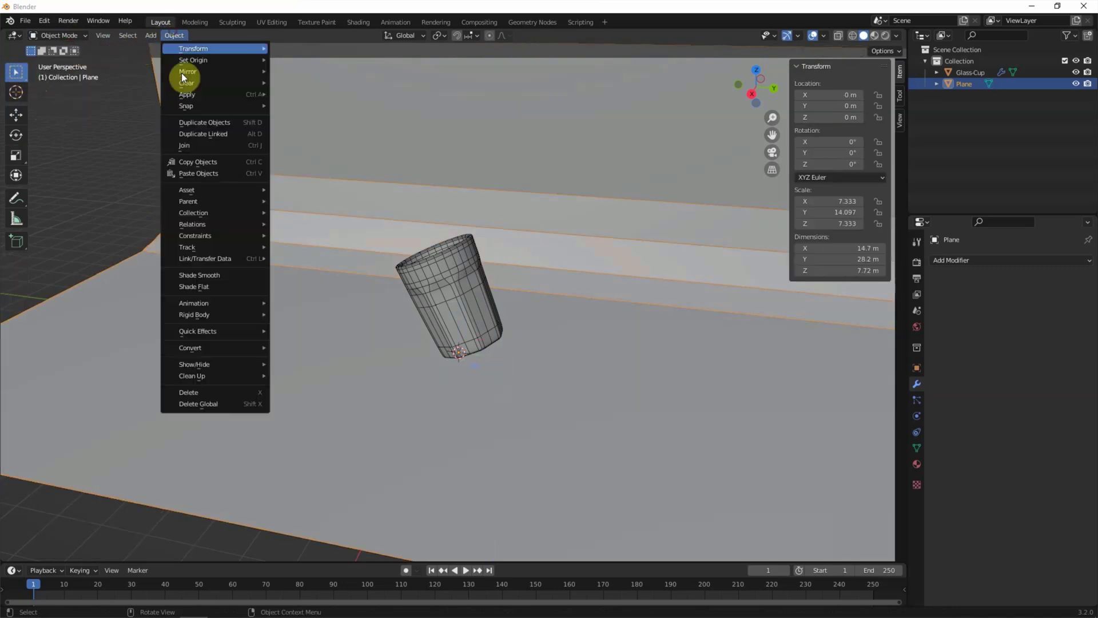
pyautogui.click(227, 275)
pyautogui.moveTo(149, 185); pyautogui.dragTo(380, 288, button='middle')
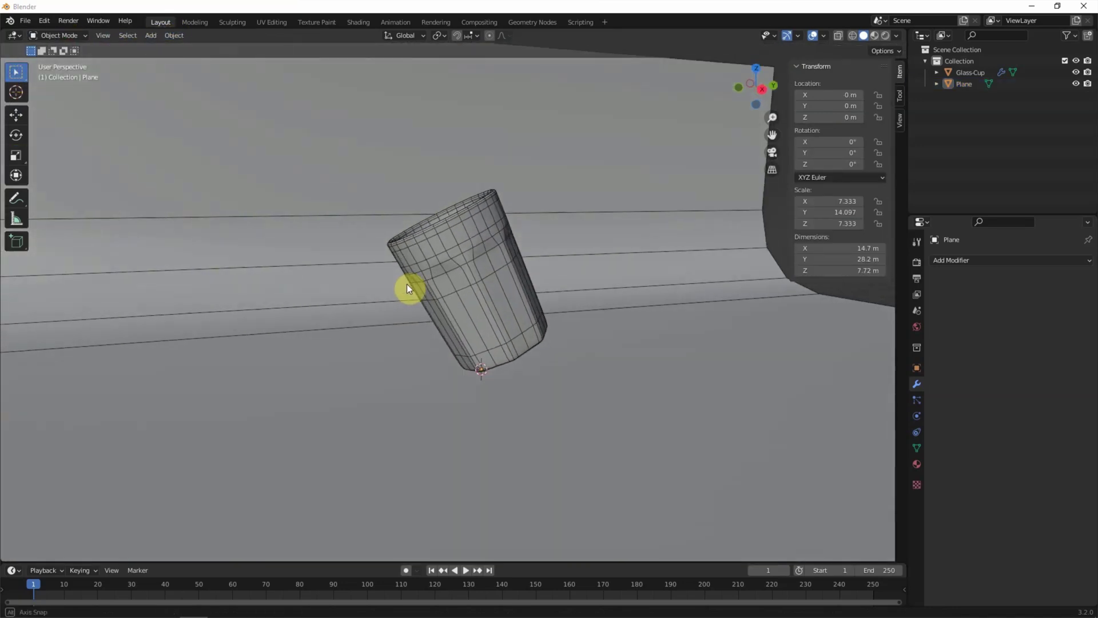
pyautogui.scroll(3, 486, 321)
# Turn the enlarged bottom timeline area into a second 3D viewport showing the right view
pyautogui.moveTo(496, 562); pyautogui.dragTo(369, 353)
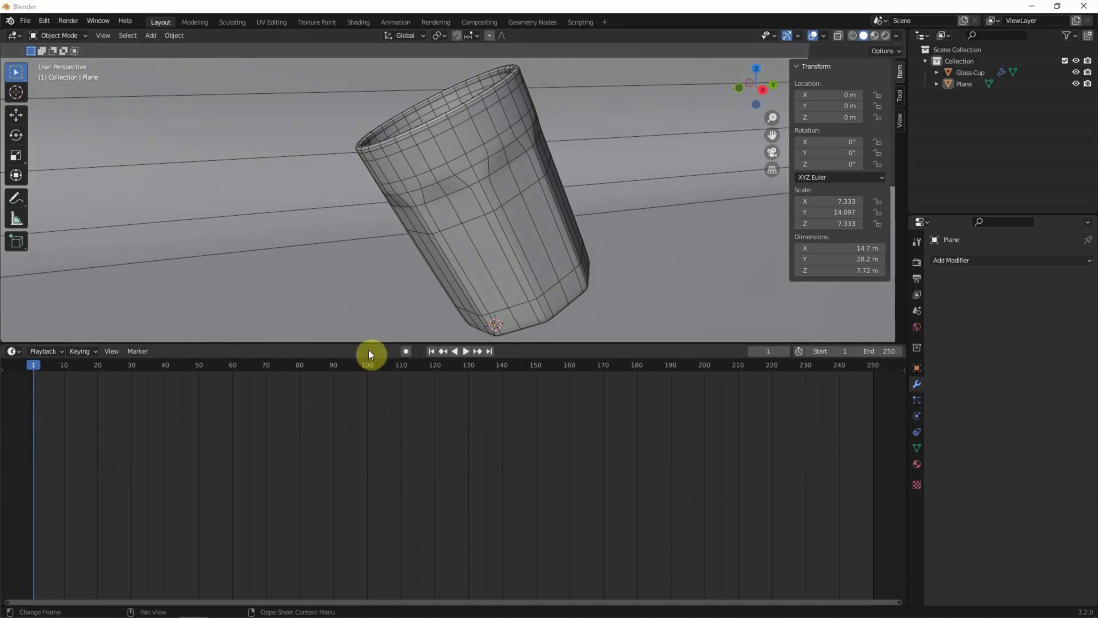
pyautogui.click(10, 363)
pyautogui.click(34, 390)
pyautogui.press('KP_3')
pyautogui.scroll(-3, 589, 515)
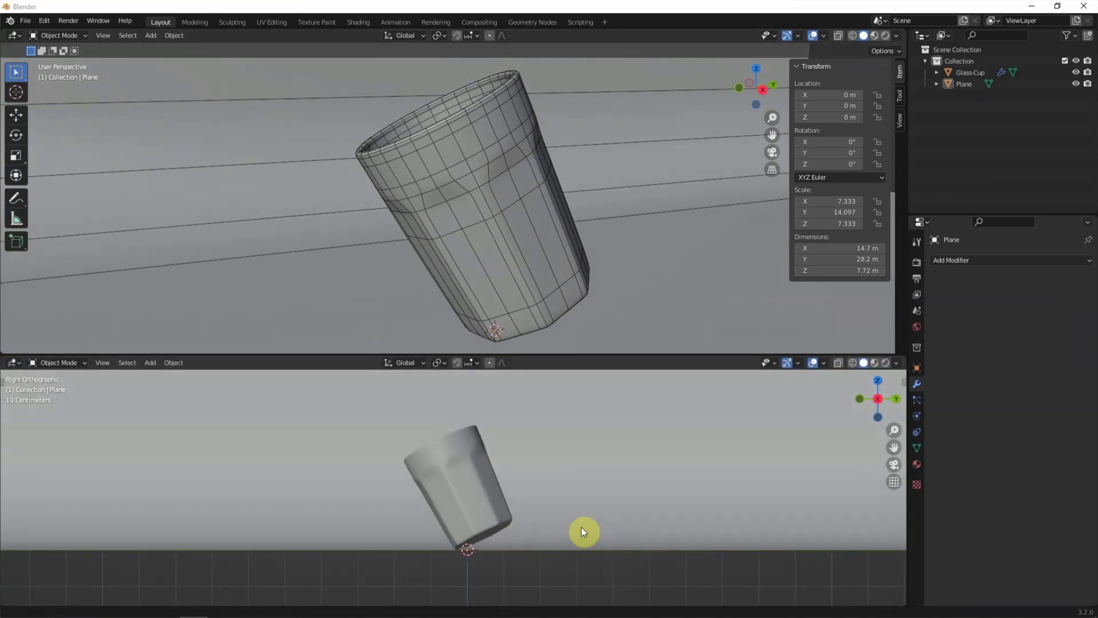
# Switch the render engine to Cycles
pyautogui.click(916, 263)
pyautogui.click(1018, 260)
pyautogui.click(1024, 299)
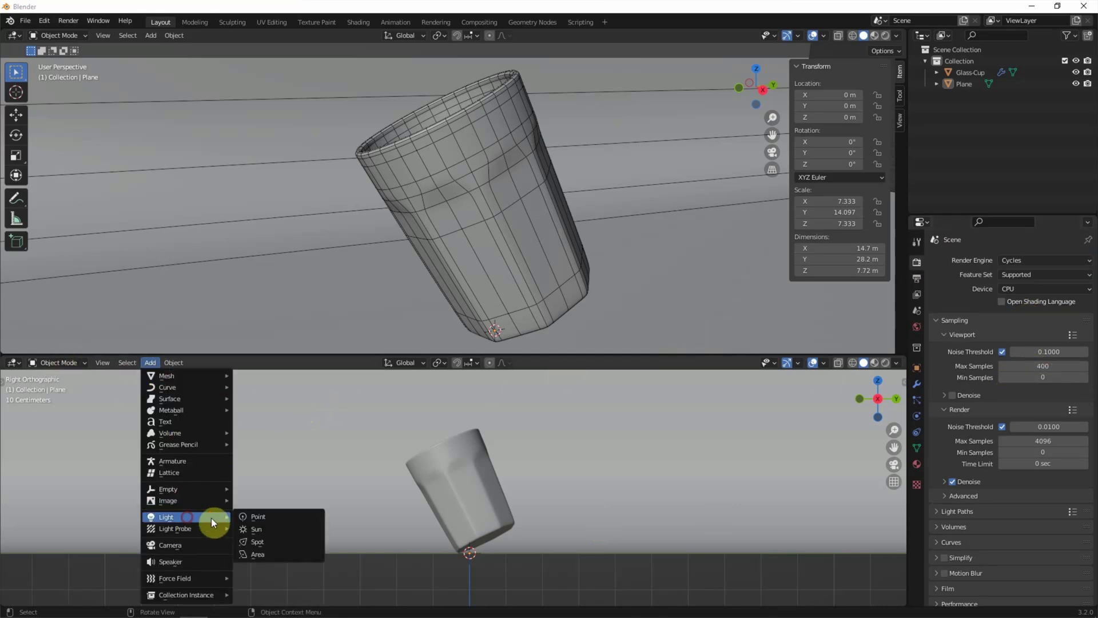
# Add an Area light, enlarge it, raise it above the cup and tilt it -47° on X
pyautogui.click(150, 362)
pyautogui.moveTo(166, 375)
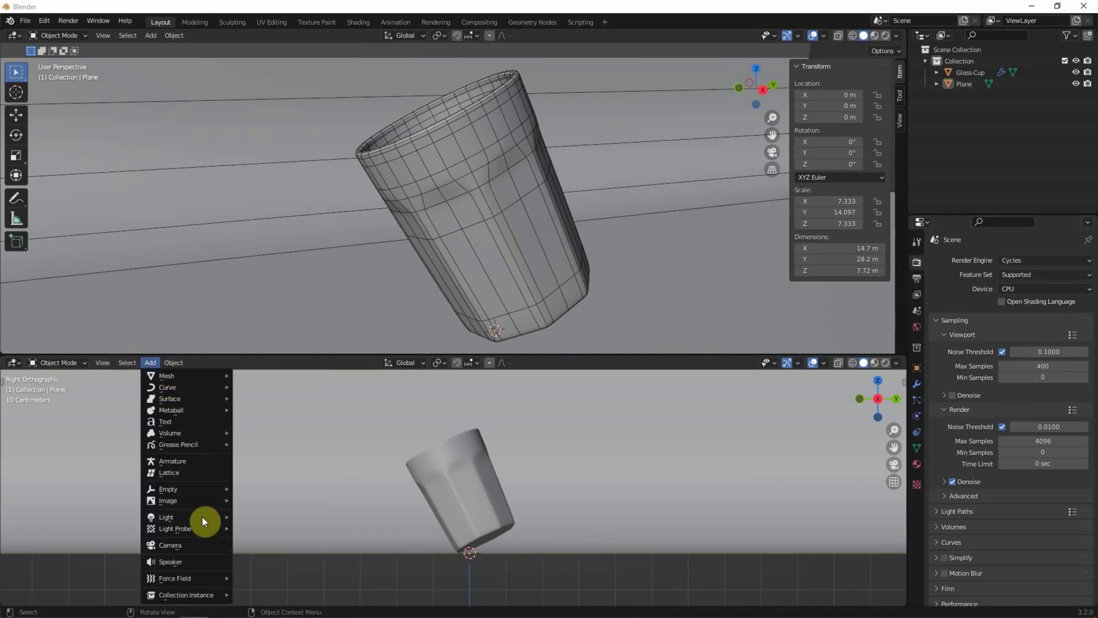
pyautogui.click(269, 540)
pyautogui.press('s')
pyautogui.press('g')
pyautogui.click(817, 404)
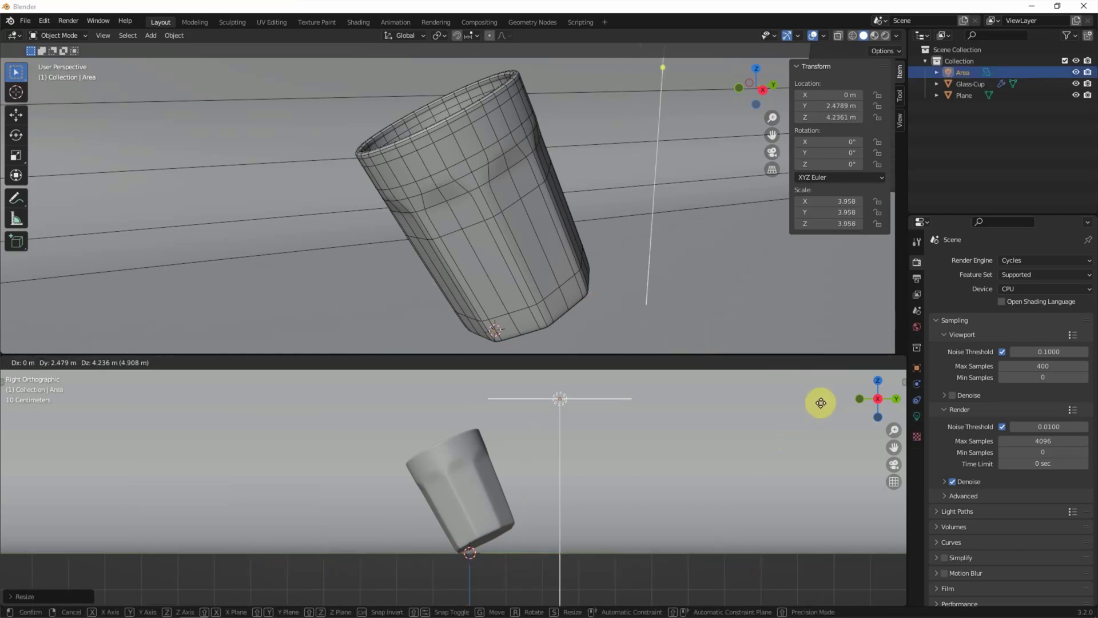
pyautogui.press('r')
pyautogui.click(632, 497)
# Turn the area light around the vertical axis and shift it sideways to aim at the cup
pyautogui.moveTo(637, 528); pyautogui.dragTo(863, 388, button='middle')
pyautogui.click(878, 381)
pyautogui.press('r')
pyautogui.click(532, 485)
pyautogui.press('g')
pyautogui.click(568, 480)
pyautogui.moveTo(819, 461); pyautogui.dragTo(694, 379, button='middle')
# Enter 1000 as the light's power and switch the upper view to Rendered shading
pyautogui.click(917, 415)
pyautogui.doubleClick(1057, 342)
pyautogui.write('1')
pyautogui.write('000')
pyautogui.press('Return')
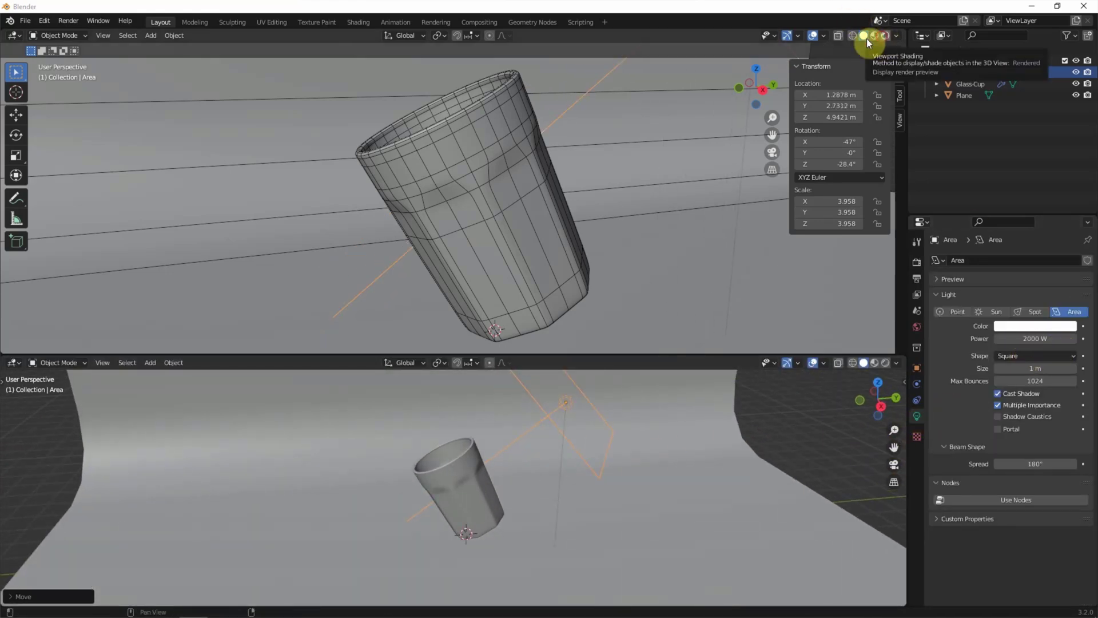
pyautogui.click(884, 35)
pyautogui.moveTo(792, 92); pyautogui.dragTo(926, 101)
pyautogui.click(809, 35)
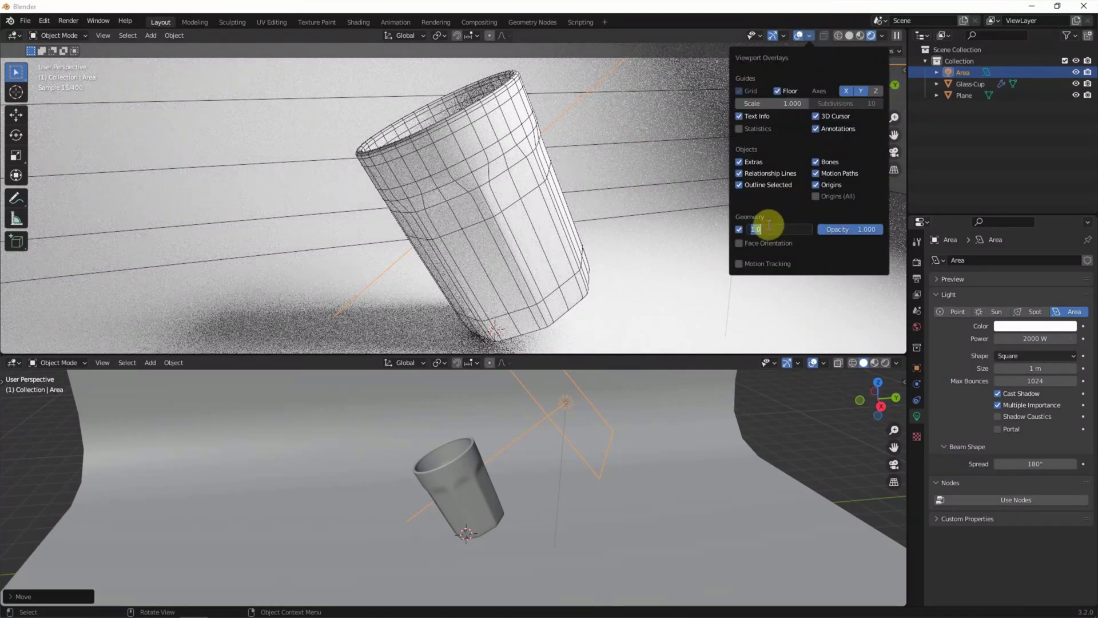
# Hide the wireframe overlay, select Glass-Cup and rename its material to 'Glass Material'
pyautogui.click(739, 229)
pyautogui.click(552, 217)
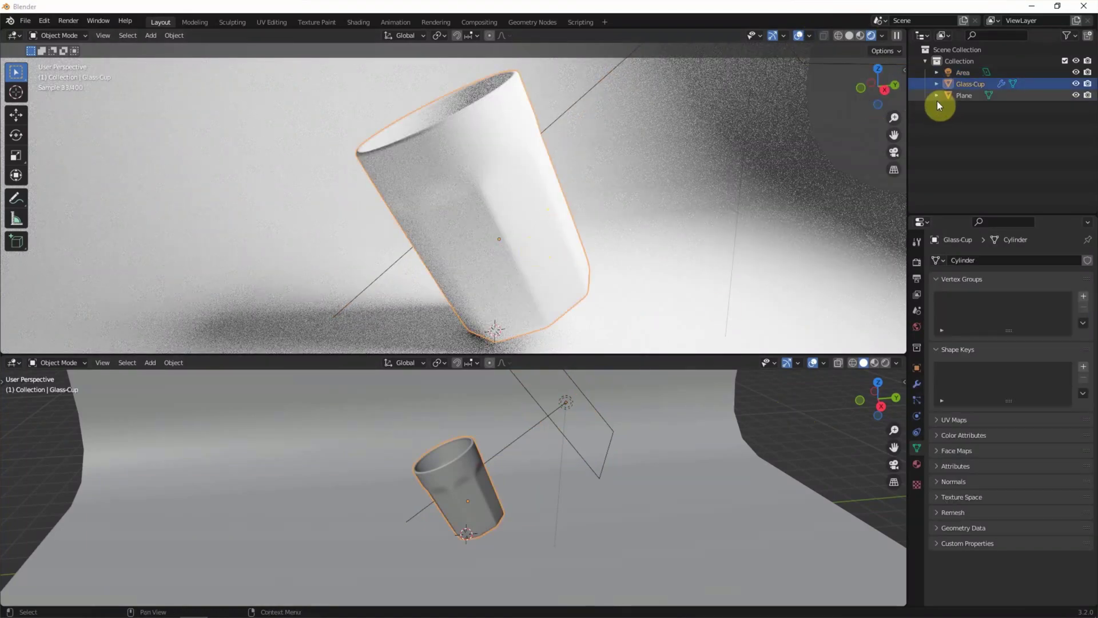
pyautogui.click(916, 464)
pyautogui.doubleClick(969, 309)
pyautogui.write('Glass Material')
pyautogui.press('Return')
# Set Roughness 0 and Transmission 1, then enable Shadow Caustics on the Area light
pyautogui.scroll(-3, 972, 354)
pyautogui.moveTo(1035, 491)
pyautogui.mouseDown()
pyautogui.moveTo(997, 492)
pyautogui.moveTo(1064, 492)
pyautogui.moveTo(1059, 478)
pyautogui.mouseUp()
pyautogui.scroll(-5, 972, 486)
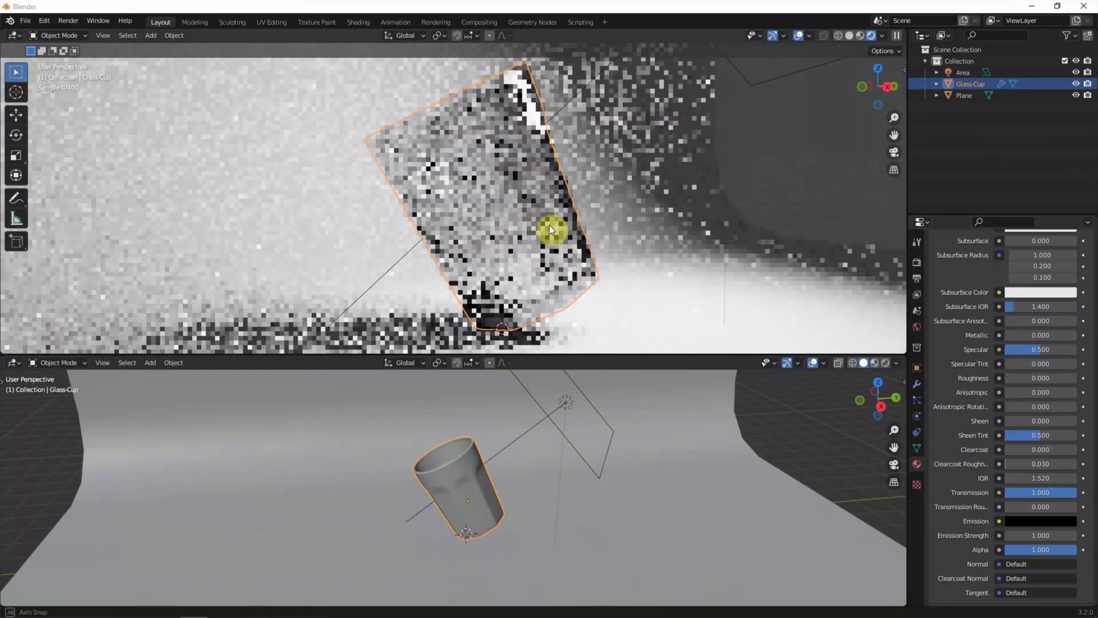
pyautogui.scroll(-2, 548, 226)
pyautogui.moveTo(561, 355); pyautogui.dragTo(561, 368)
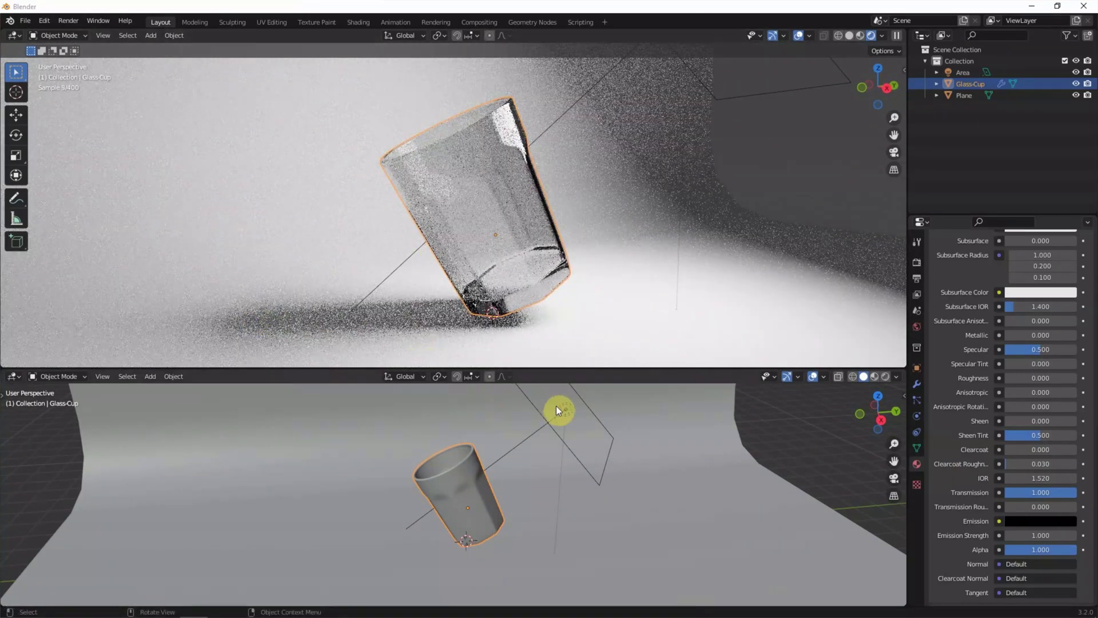
pyautogui.moveTo(500, 286); pyautogui.dragTo(502, 280, button='middle')
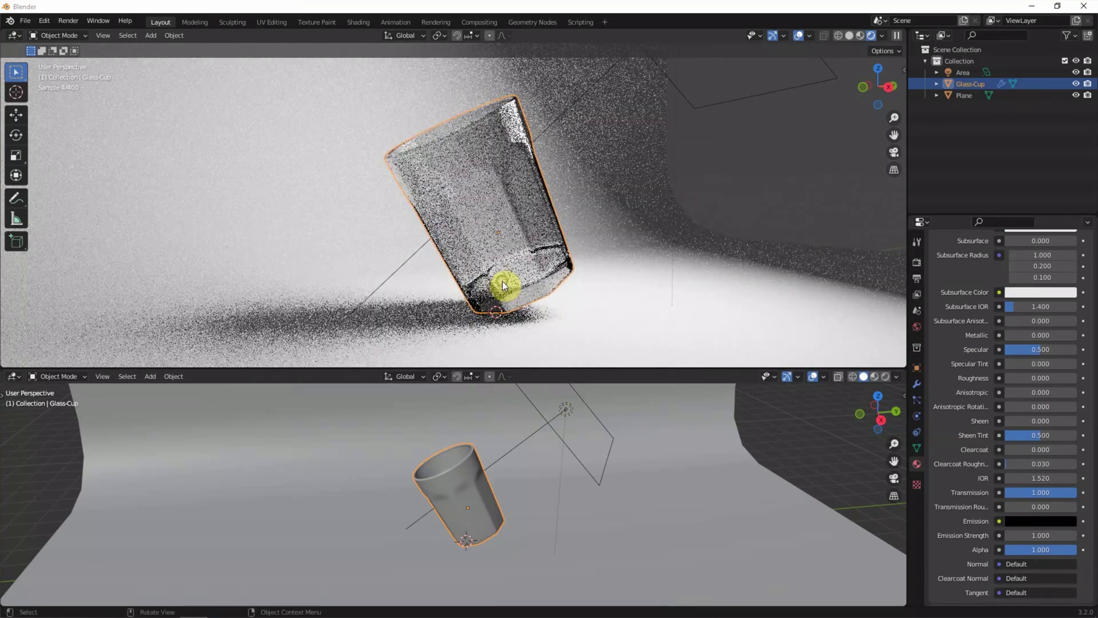
pyautogui.click(710, 101)
pyautogui.click(1038, 417)
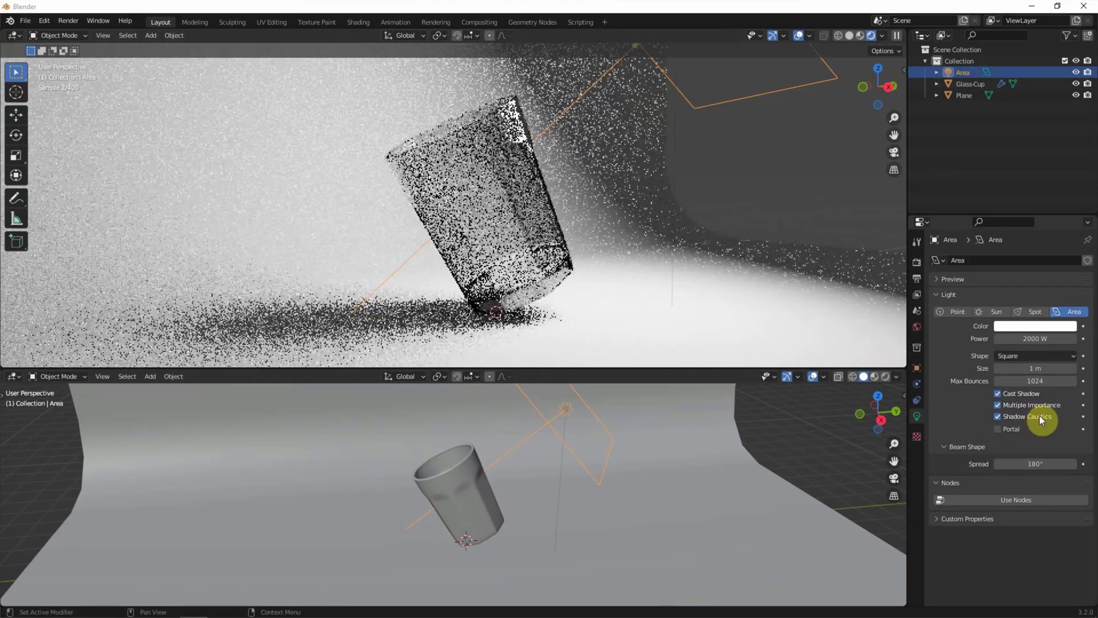
# Enable Cast Shadow Caustics on Glass-Cup and Receive Shadow Caustics on the backdrop plane
pyautogui.click(545, 236)
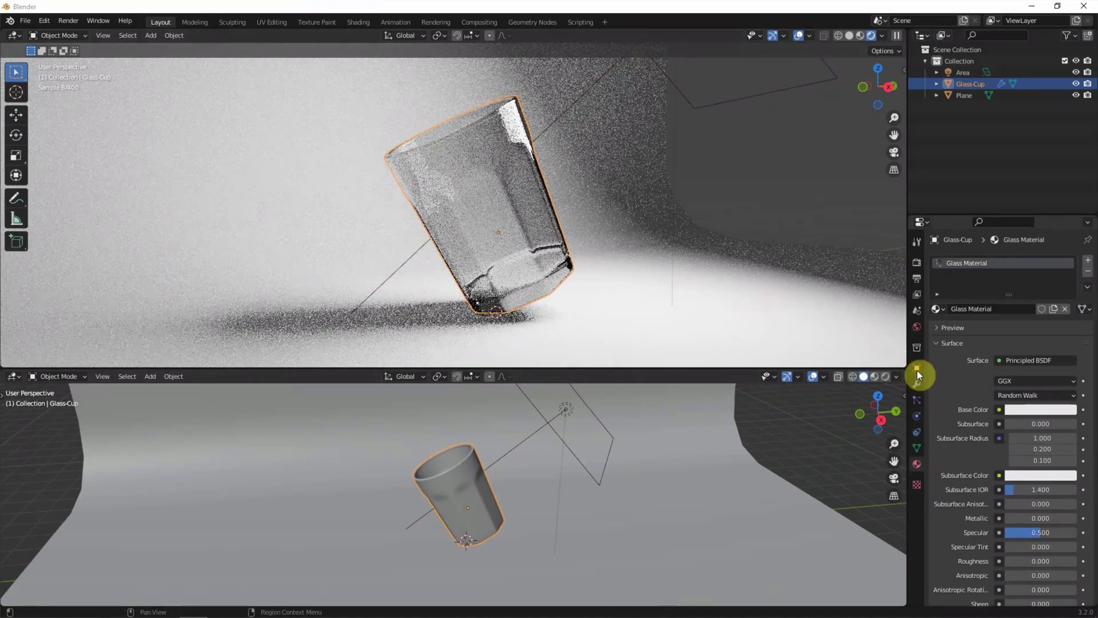
pyautogui.click(917, 369)
pyautogui.scroll(-5, 926, 515)
pyautogui.click(1040, 517)
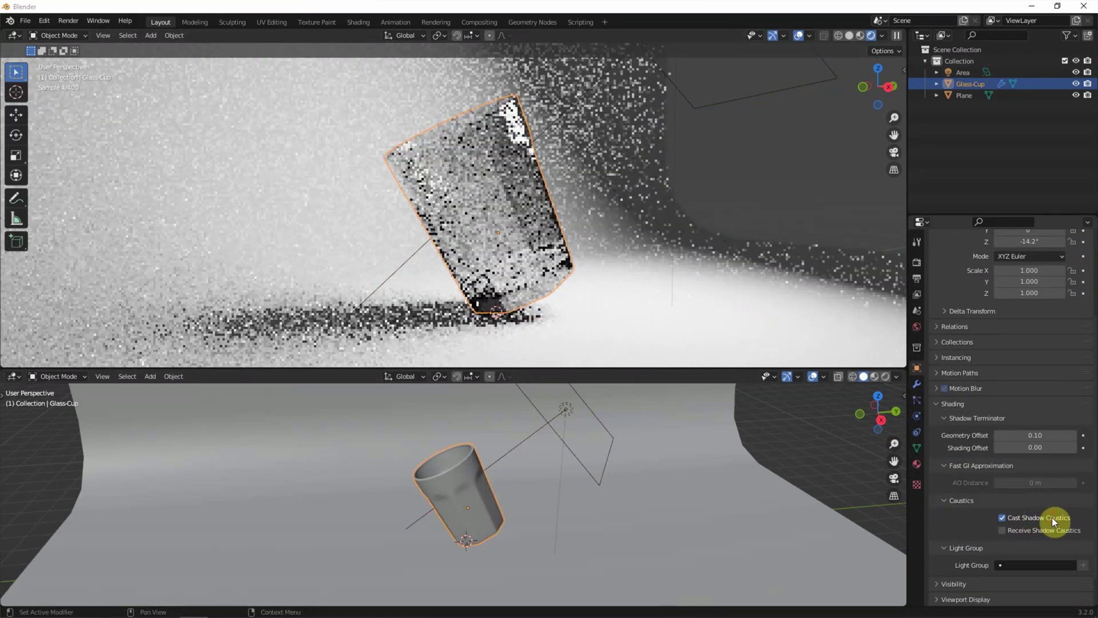
pyautogui.click(874, 363)
pyautogui.click(1010, 530)
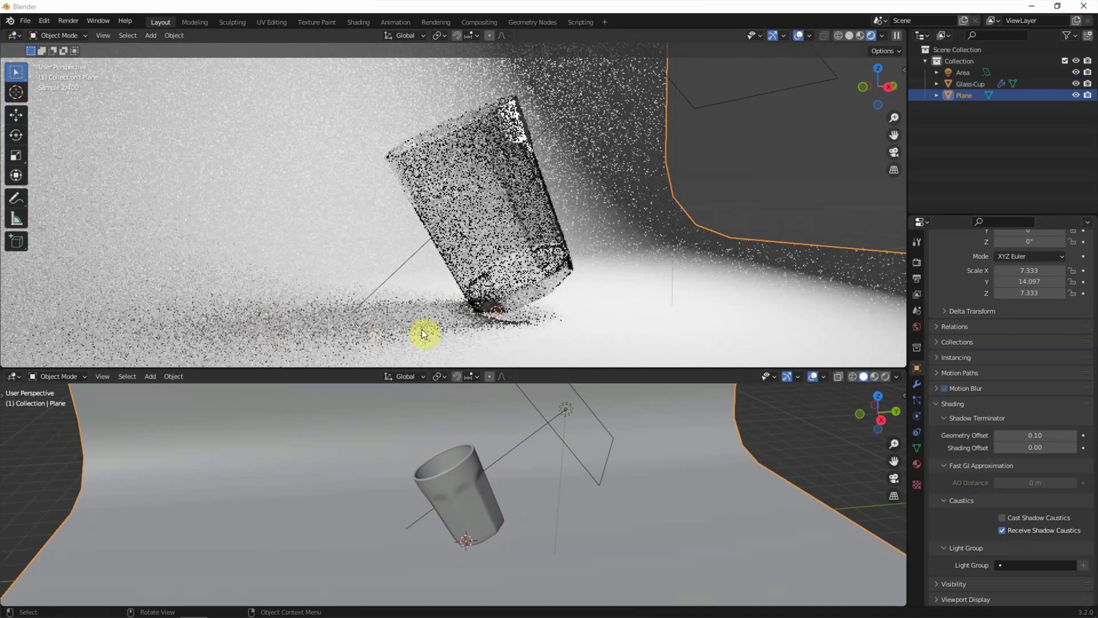
# Scale the area light down to a smaller size
pyautogui.click(777, 106)
pyautogui.press('s')
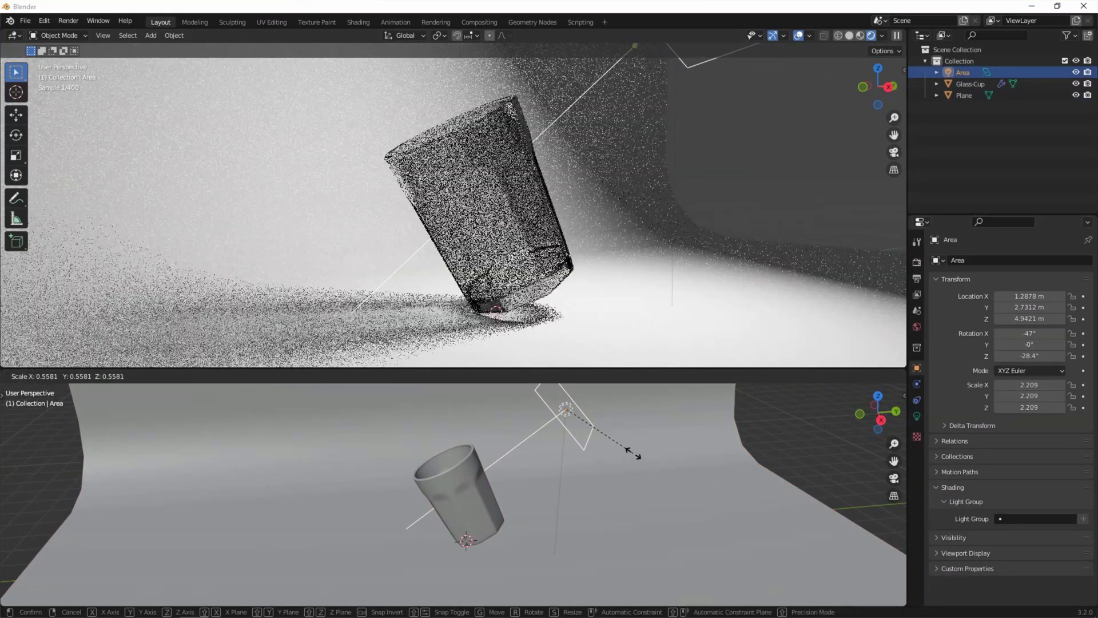
pyautogui.click(640, 457)
pyautogui.click(773, 167)
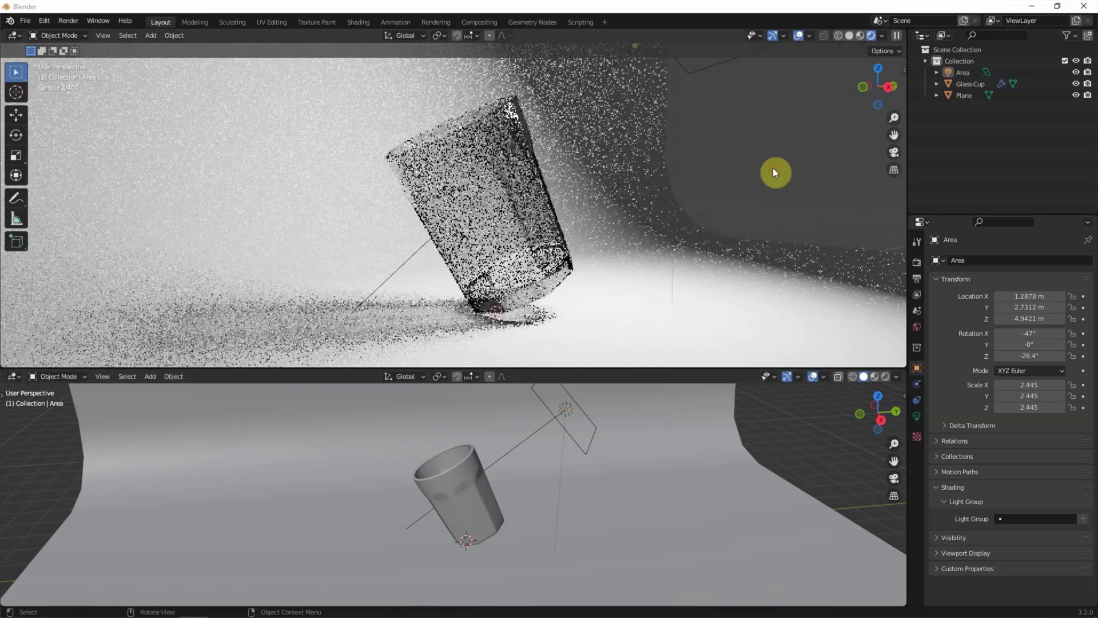
# Tint the glass Base Color pale teal (H 0.479, S 0.212)
pyautogui.click(500, 142)
pyautogui.click(917, 464)
pyautogui.click(1041, 409)
pyautogui.click(1017, 280)
pyautogui.moveTo(1017, 280); pyautogui.dragTo(1015, 283)
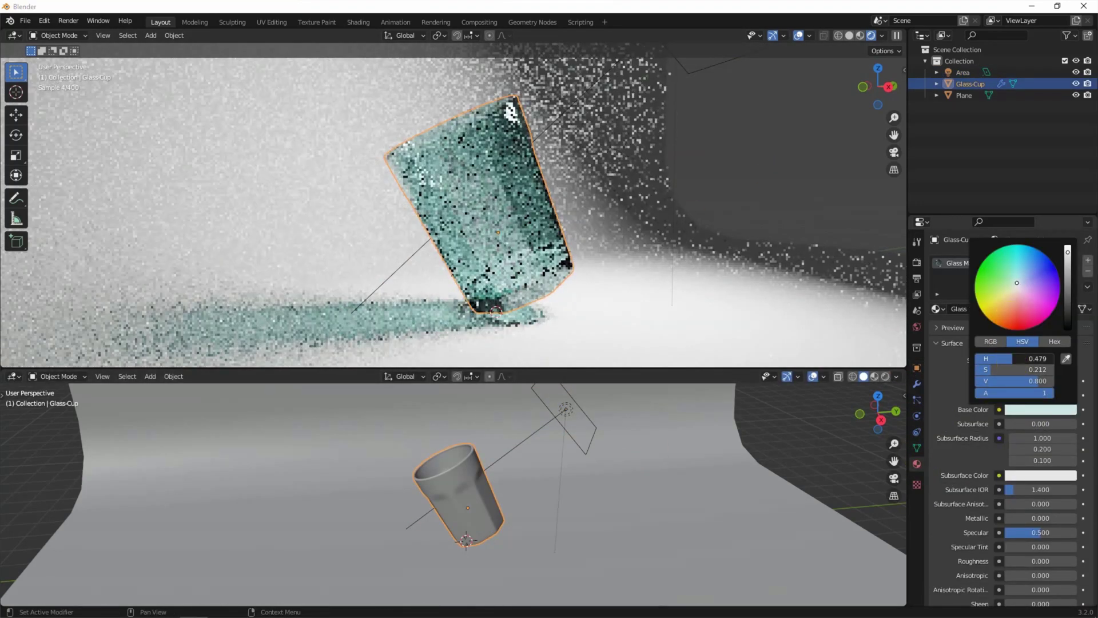
# Close the colour picker and switch the Area light's shape from Square to Disk
pyautogui.click(795, 184)
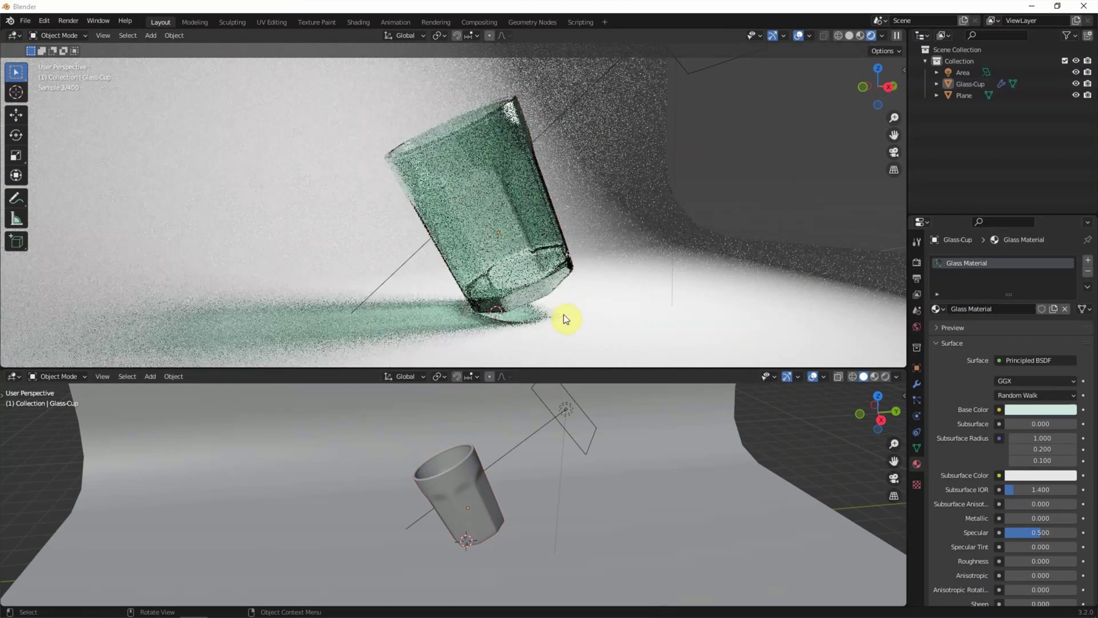
pyautogui.click(716, 67)
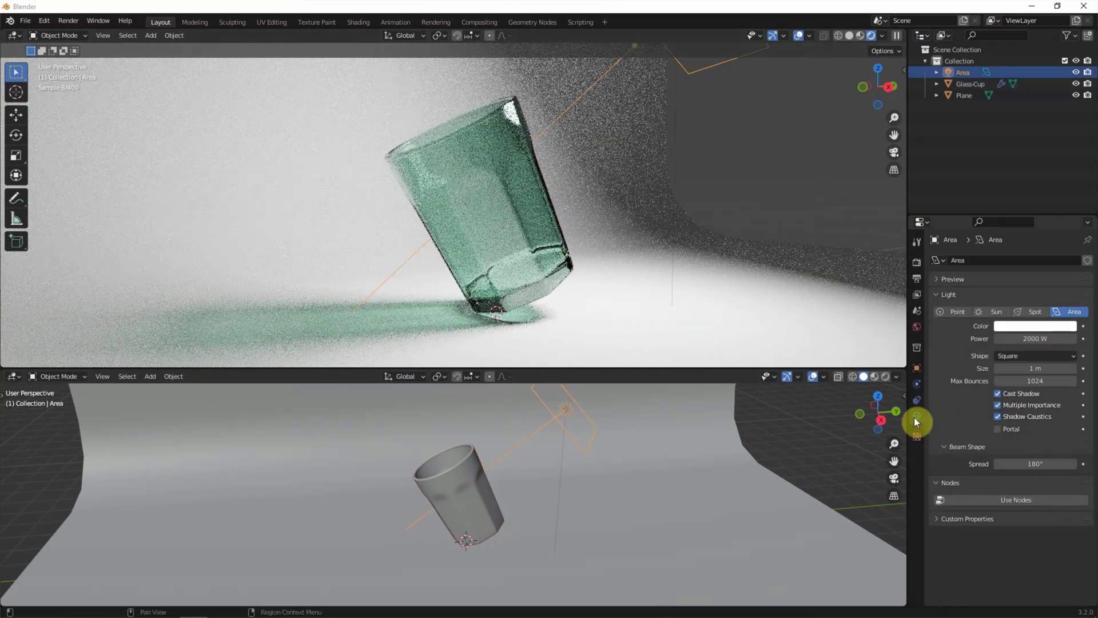
pyautogui.click(1030, 356)
pyautogui.click(1015, 393)
pyautogui.click(761, 173)
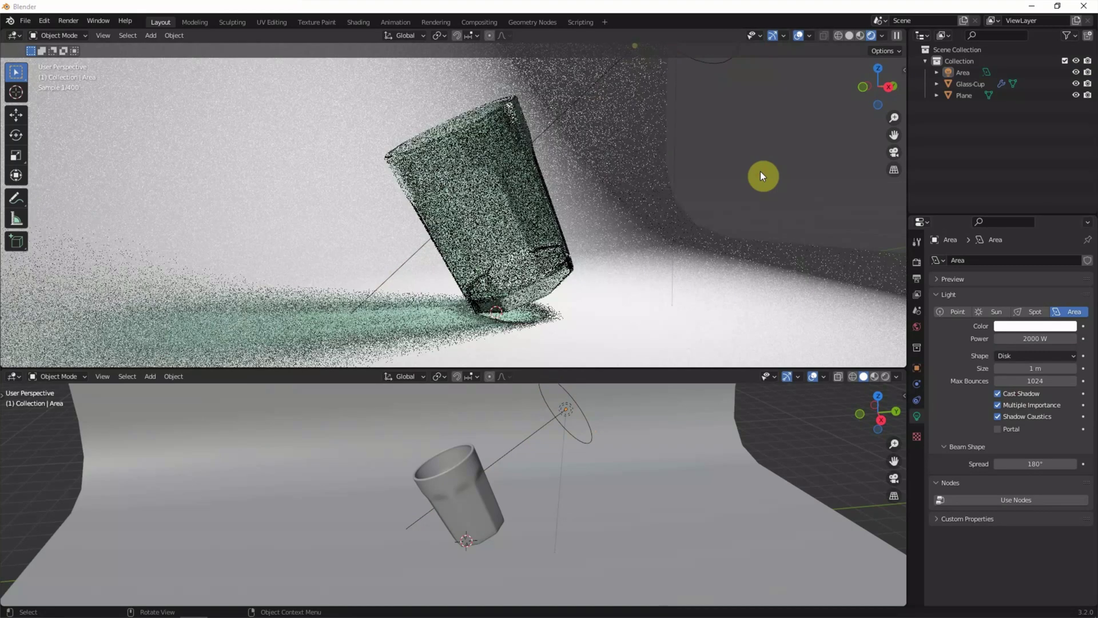